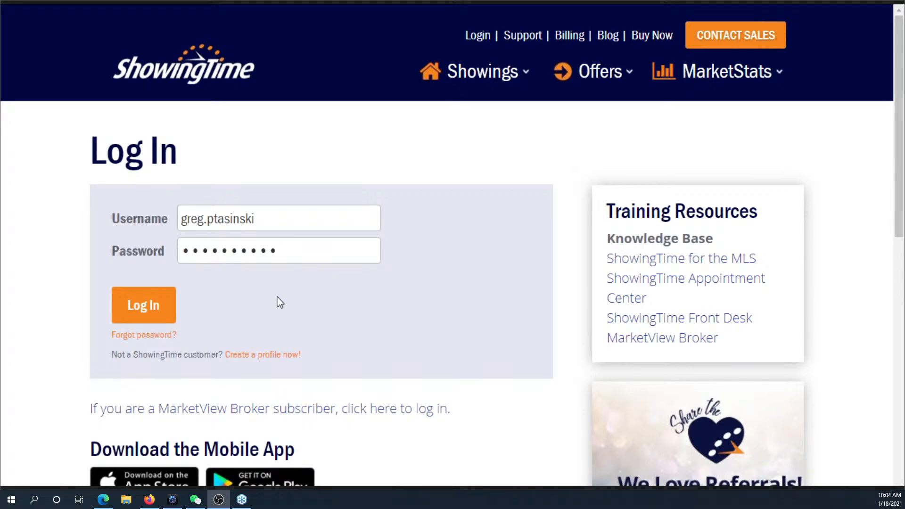
# - Log in with the prefilled agent credentials and zoom the browser to 110%
pyautogui.click(157, 312)
pyautogui.hotkey('ctrl', '+')
pyautogui.hotkey('ctrl', '+')
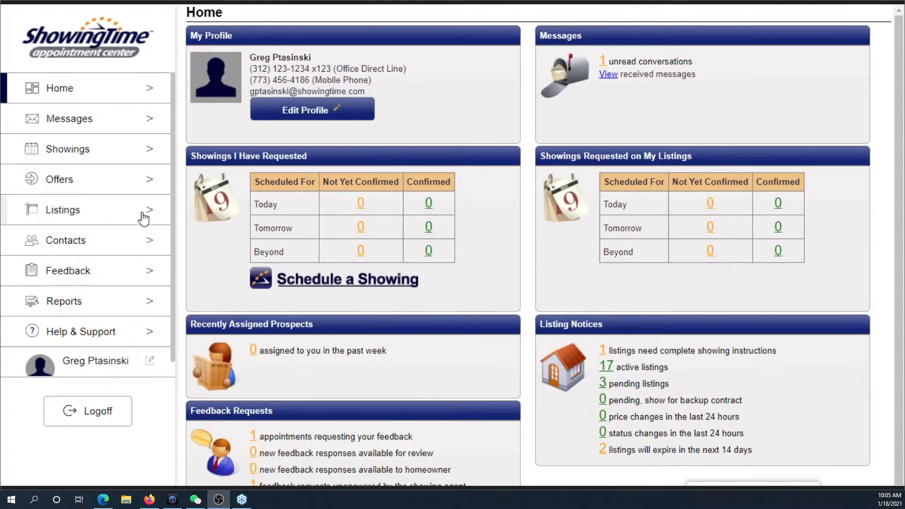
# - Open Edit Profile from the My Profile panel on the Home dashboard
pyautogui.scroll(-1, 121, 199)
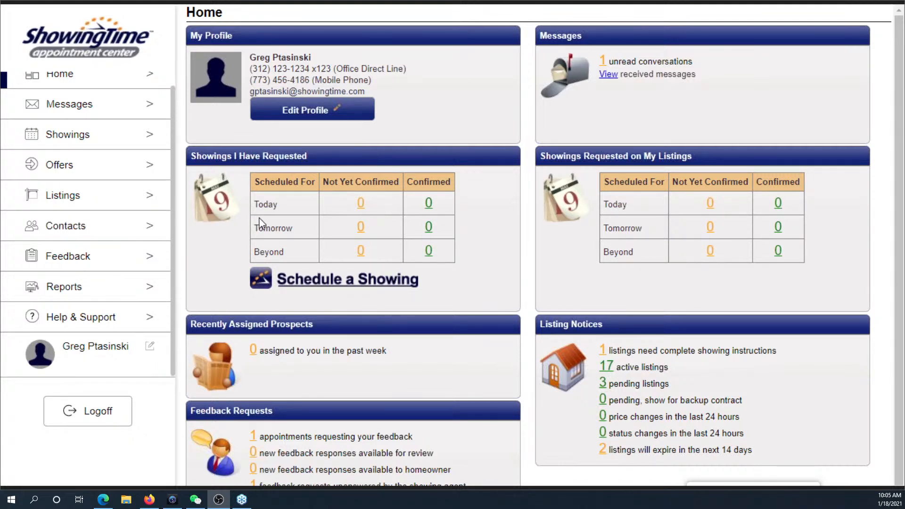
pyautogui.click(306, 113)
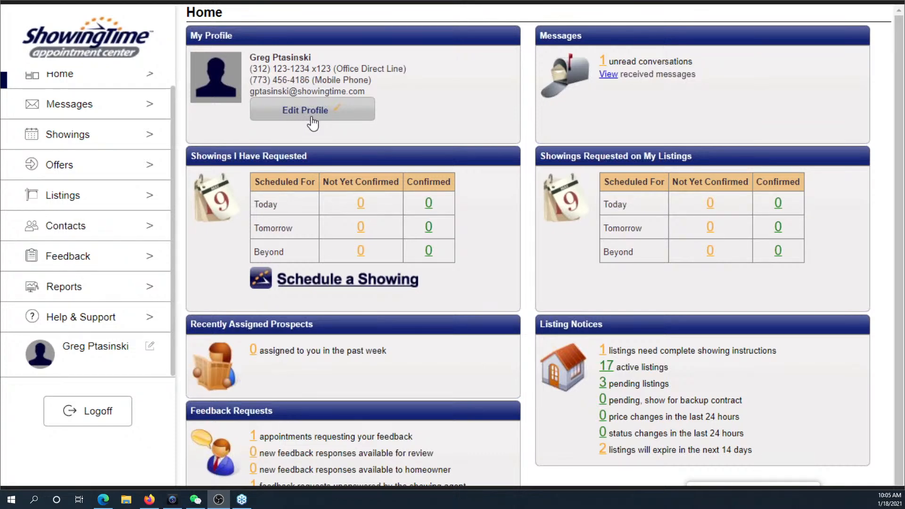
# - Zoom the profile page back to 100% and dismiss the incoming call notification
pyautogui.hotkey('ctrl', '-')
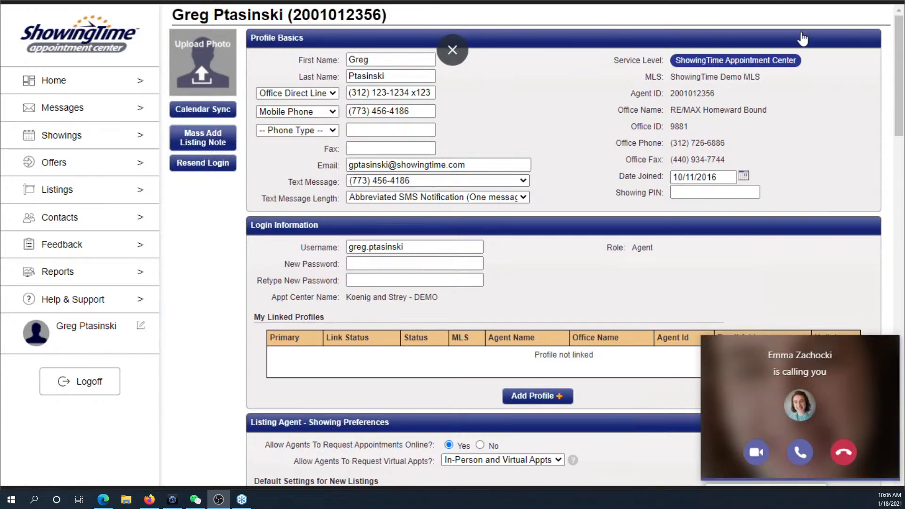
pyautogui.click(809, 453)
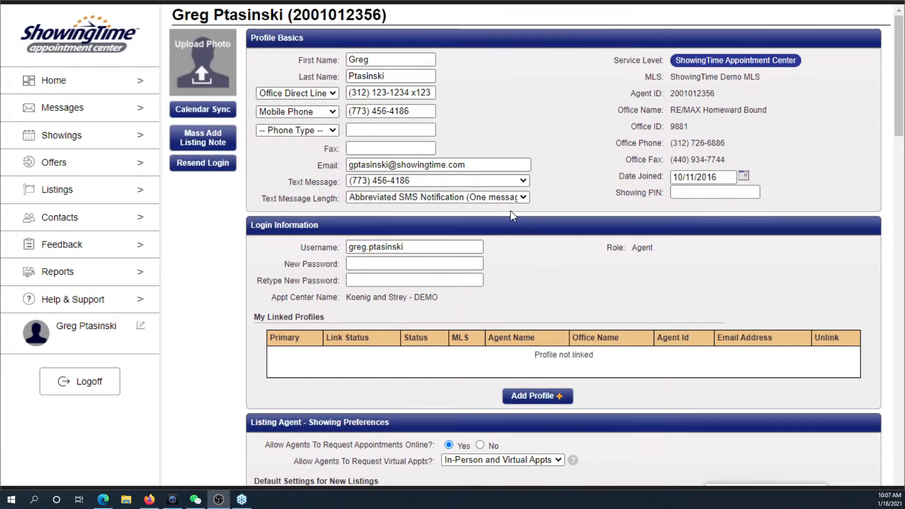
pyautogui.click(333, 112)
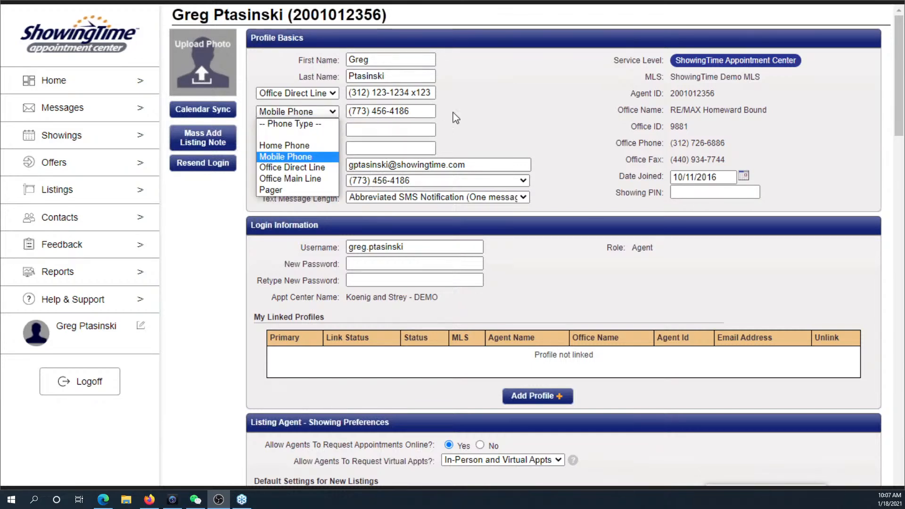
pyautogui.click(302, 112)
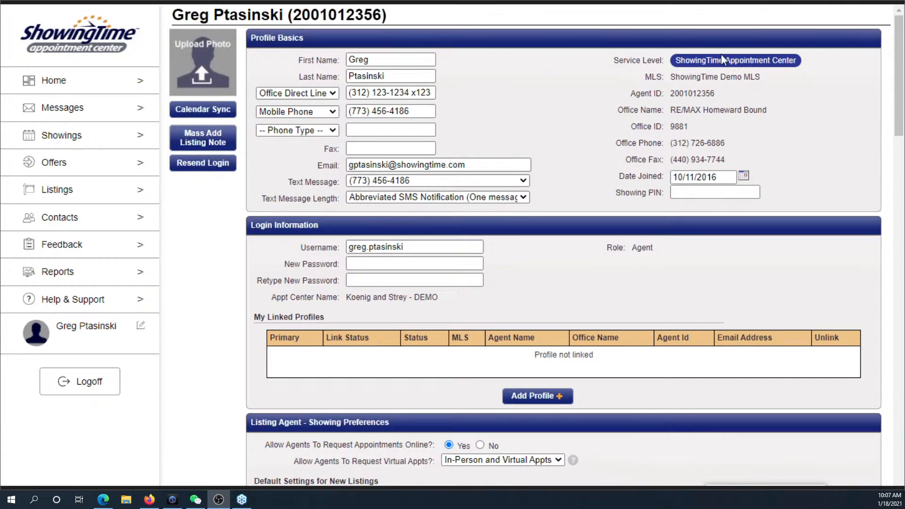
# - Scroll down to Listing Agent - Showing Preferences and the new-listing default settings
pyautogui.scroll(-3, 499, 218)
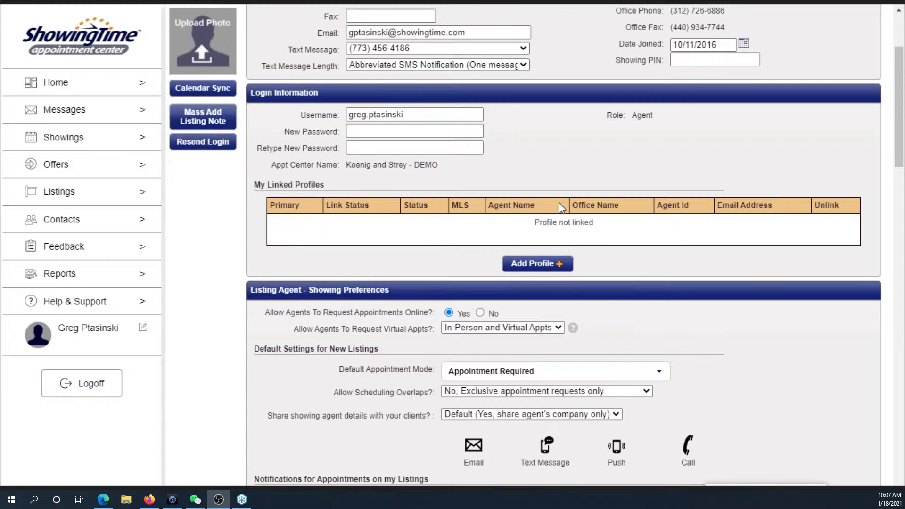
pyautogui.scroll(-4, 558, 203)
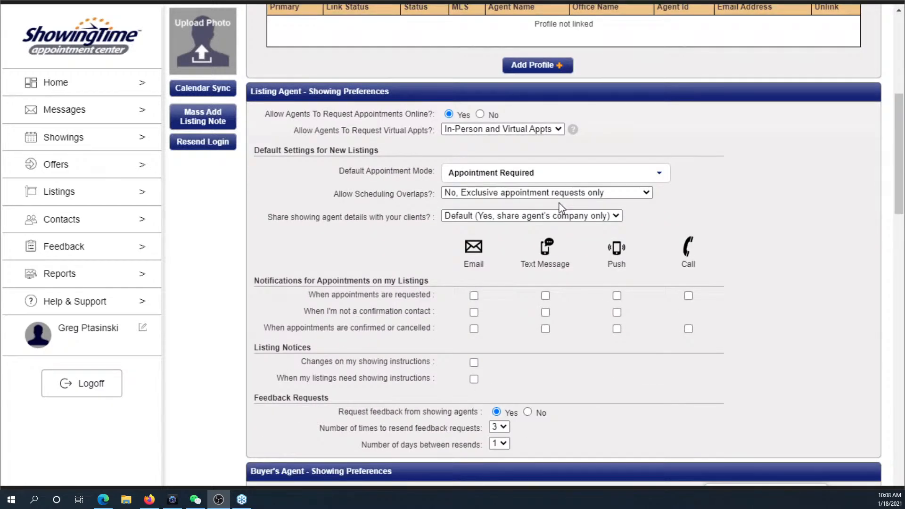
# - Scroll to Buyer's Agent - Showing Preferences, appointment scheduling and Lockbox Access settings
pyautogui.scroll(-1, 559, 205)
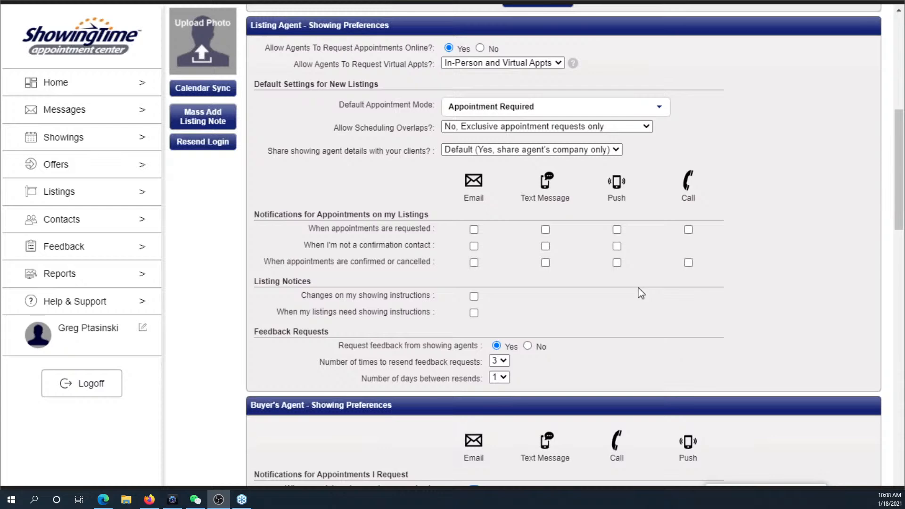
pyautogui.scroll(-4, 637, 289)
pyautogui.scroll(-3, 641, 288)
pyautogui.scroll(-1, 641, 287)
pyautogui.scroll(1, 641, 287)
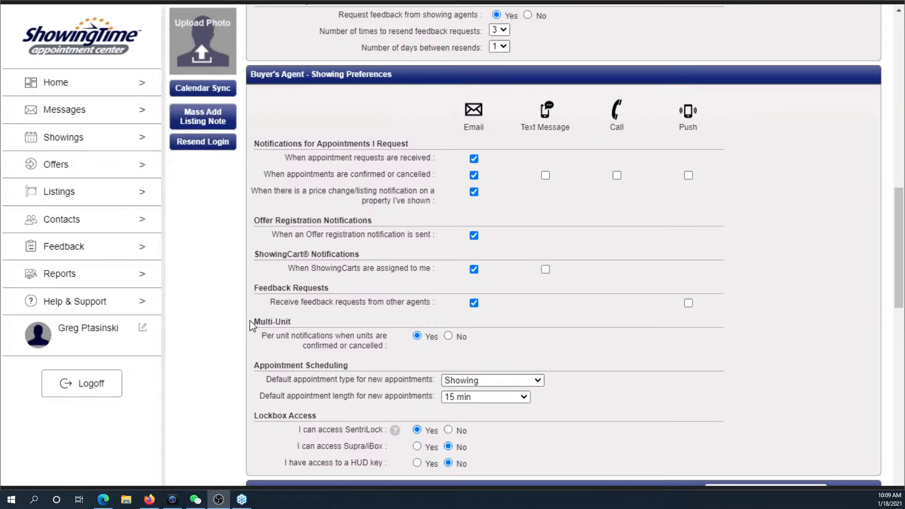
# - Scroll past Buyer's Agent - Offer Preferences to Additional Preferences and Assisting Agent
pyautogui.scroll(-8, 273, 318)
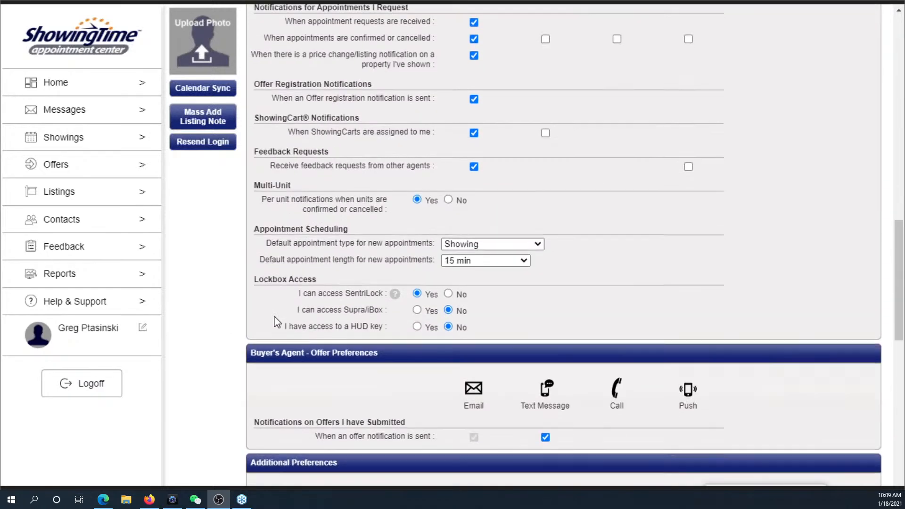
pyautogui.scroll(-3, 281, 316)
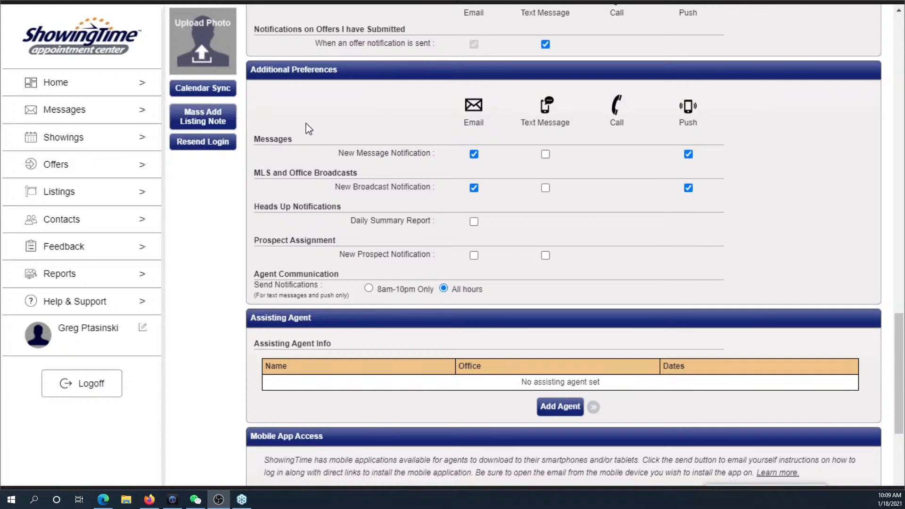
pyautogui.moveTo(337, 154); pyautogui.dragTo(439, 159)
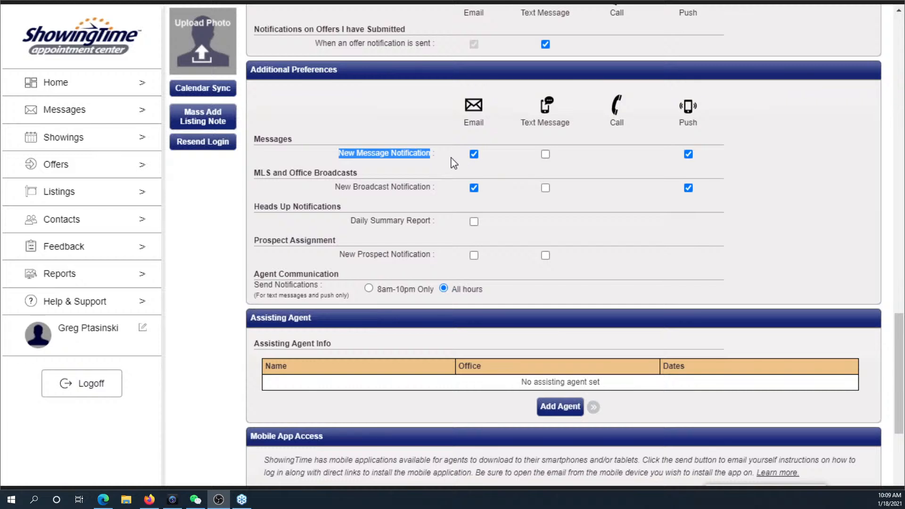
pyautogui.click(453, 161)
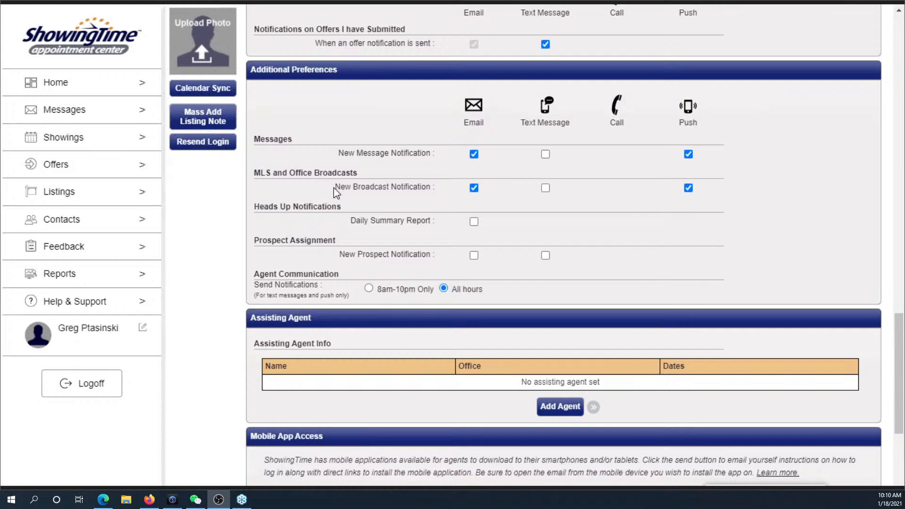
pyautogui.moveTo(364, 187); pyautogui.dragTo(435, 192)
pyautogui.click(447, 194)
pyautogui.scroll(-3, 521, 197)
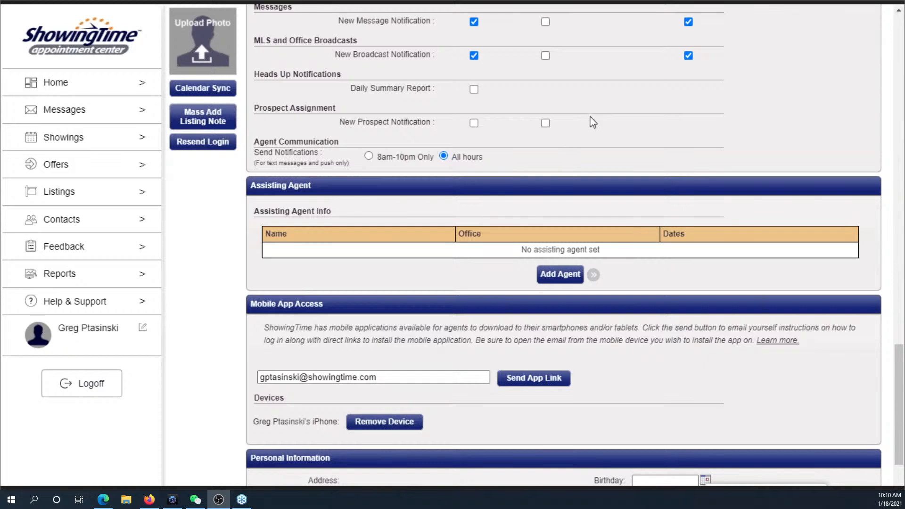
pyautogui.scroll(2, 625, 181)
pyautogui.scroll(2, 626, 184)
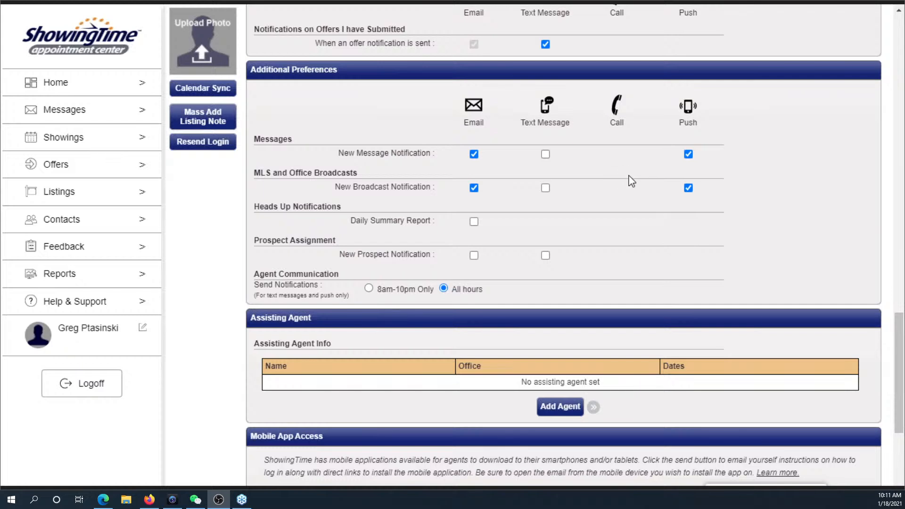
pyautogui.scroll(-3, 631, 180)
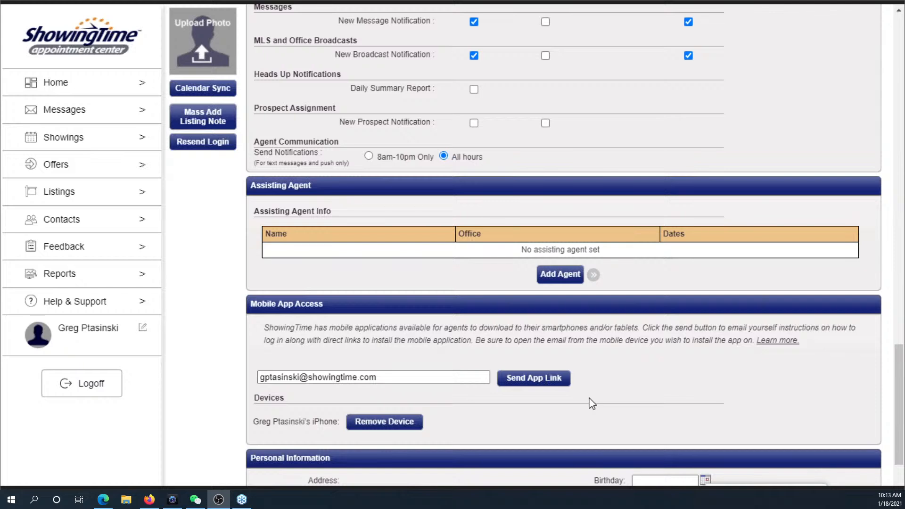
pyautogui.click(115, 89)
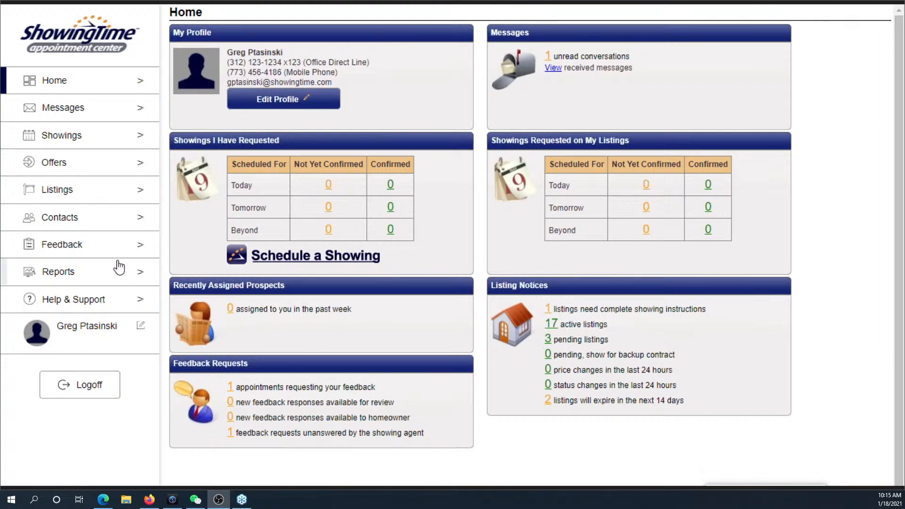
# - Open the Search for a Listing page showing all 22 of the agent's listings
pyautogui.click(100, 200)
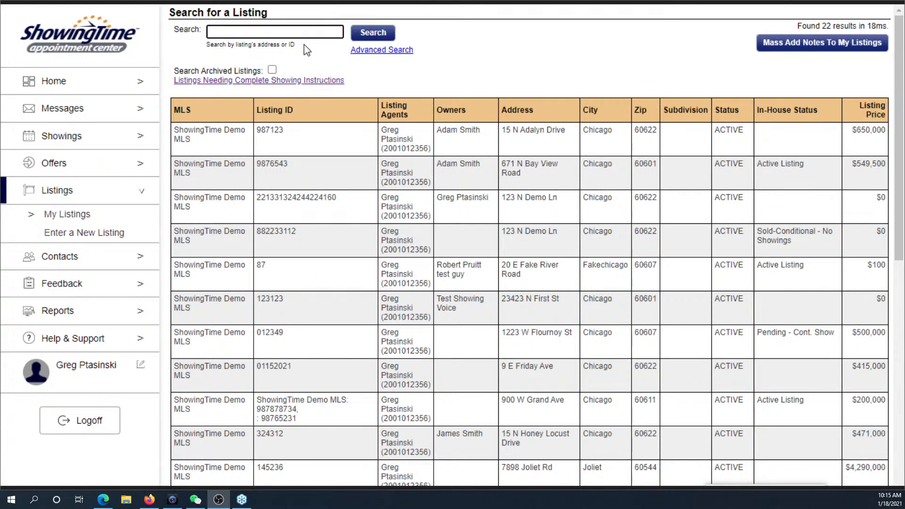
# - Show the Advanced Search filters and scroll through the listings results table
pyautogui.click(370, 50)
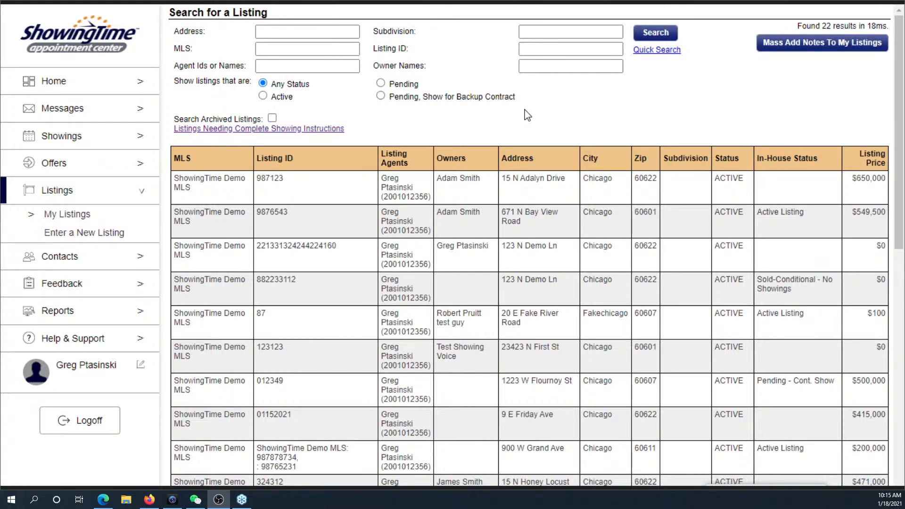
pyautogui.scroll(-8, 526, 115)
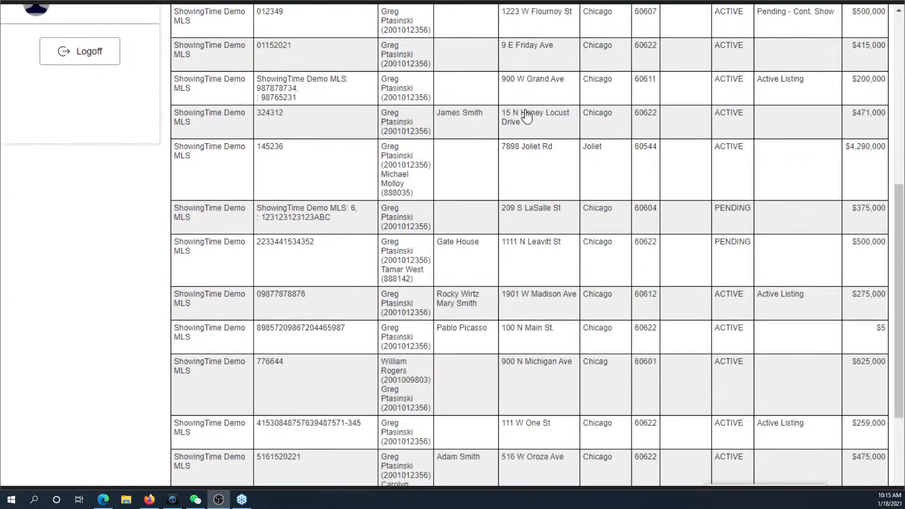
pyautogui.scroll(-4, 526, 115)
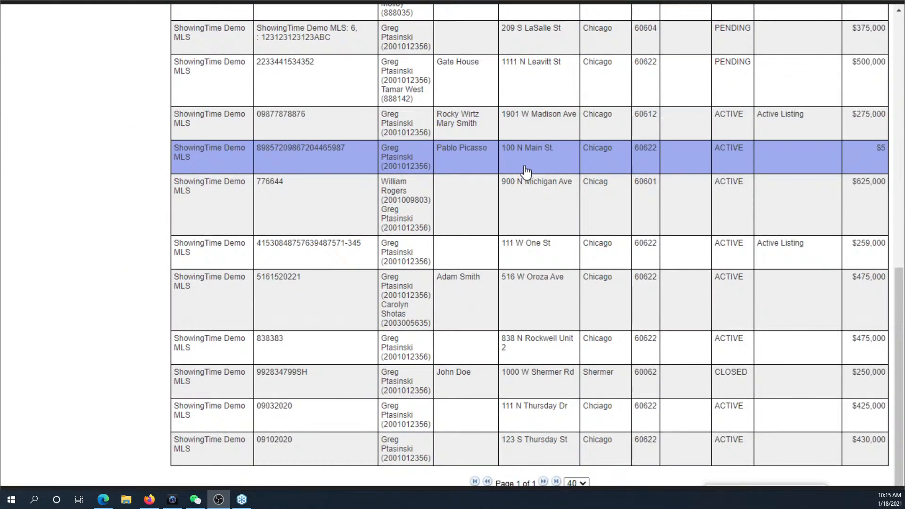
pyautogui.scroll(6, 527, 167)
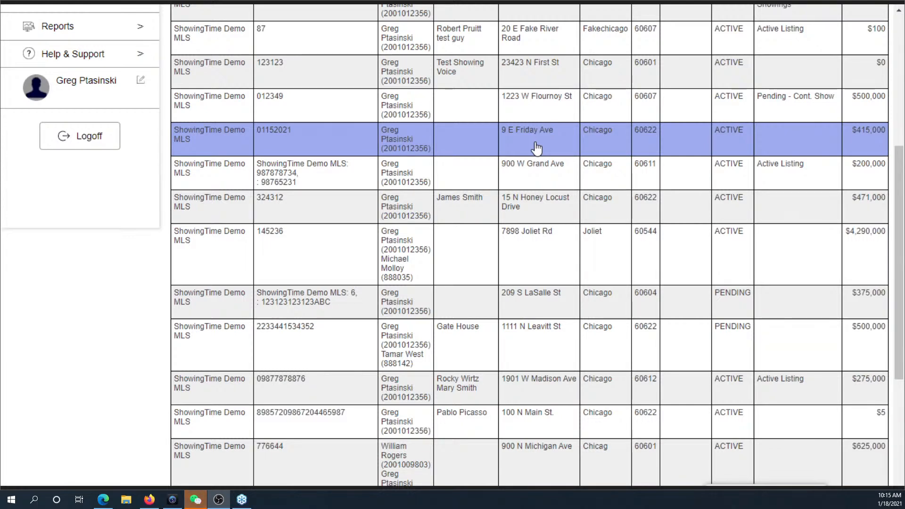
pyautogui.click(536, 148)
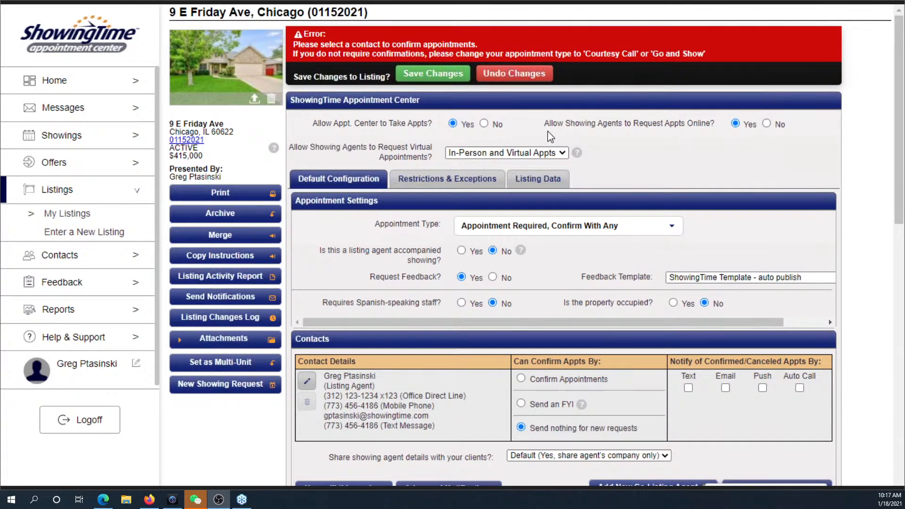
pyautogui.moveTo(547, 127); pyautogui.dragTo(711, 134)
pyautogui.click(709, 131)
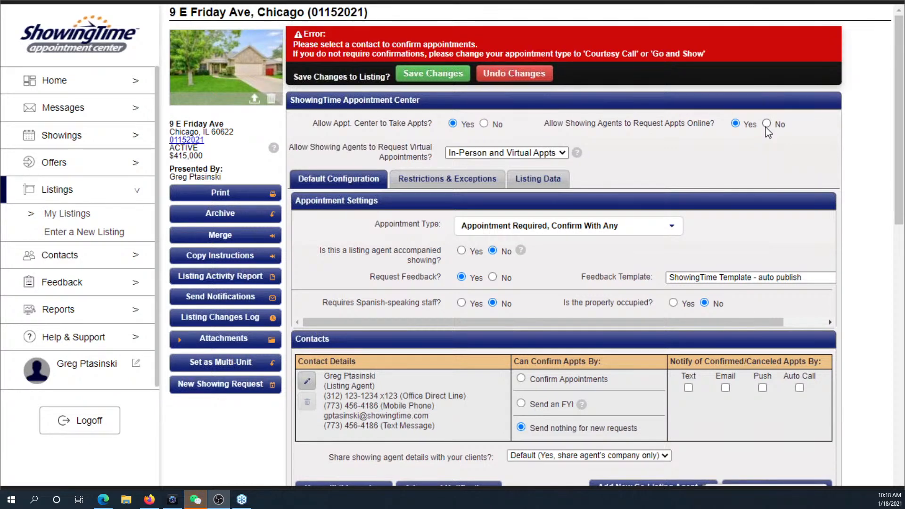
pyautogui.moveTo(898, 29); pyautogui.dragTo(898, 72)
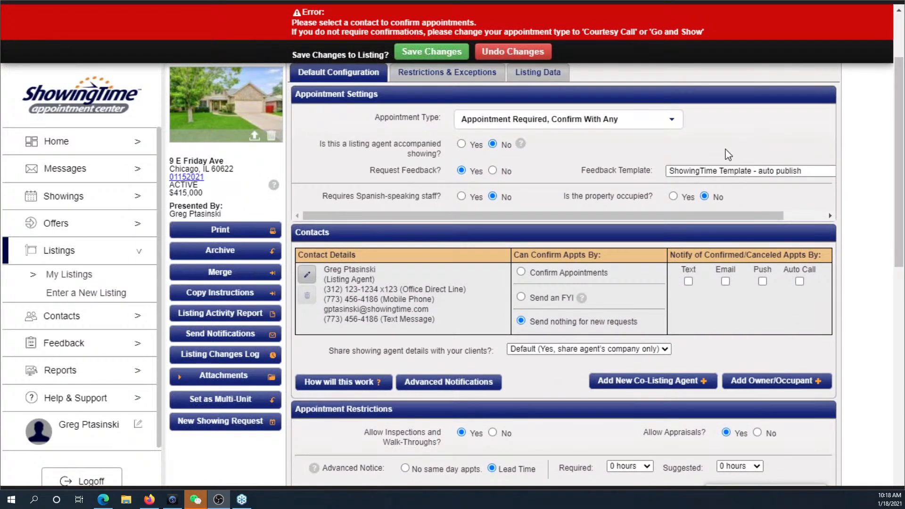
pyautogui.click(672, 122)
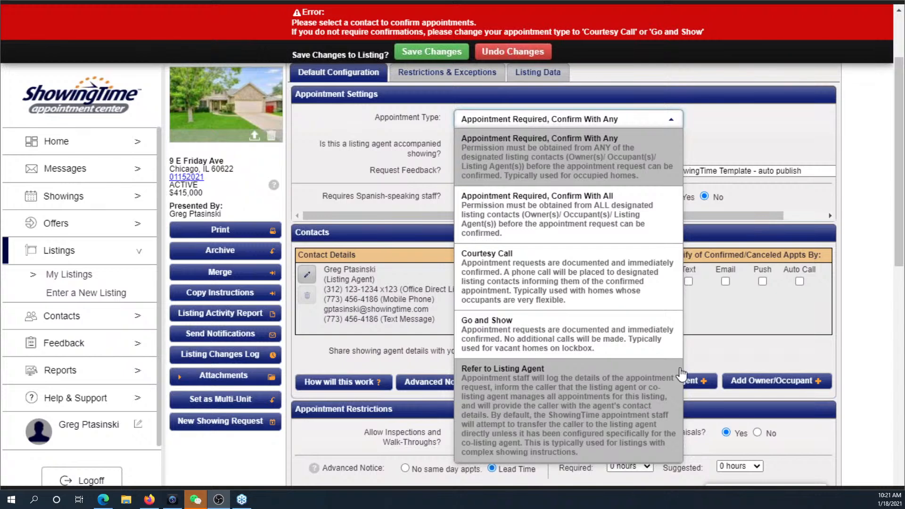
pyautogui.click(606, 178)
pyautogui.scroll(-3, 603, 174)
pyautogui.moveTo(898, 219); pyautogui.dragTo(898, 154)
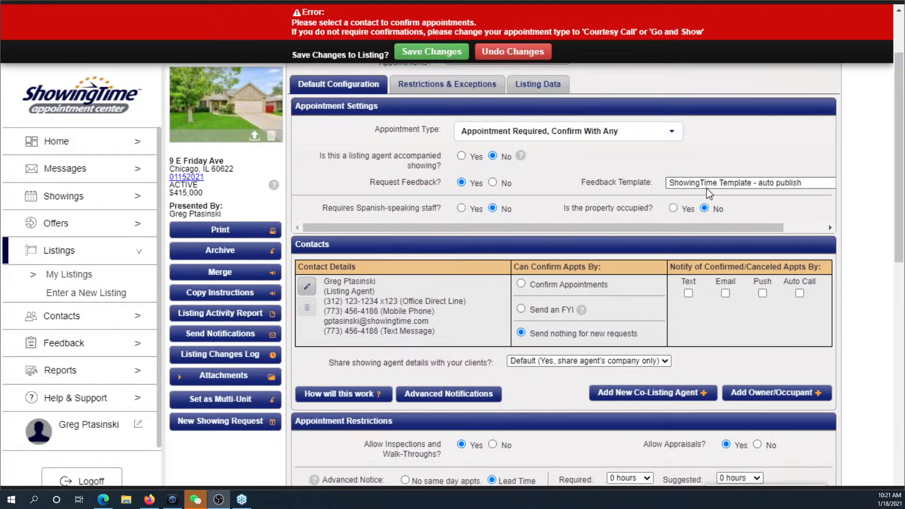
# - On Default Configuration, choose 'Appointment Required, Confirm With Any' as the Appointment Type
pyautogui.click(803, 183)
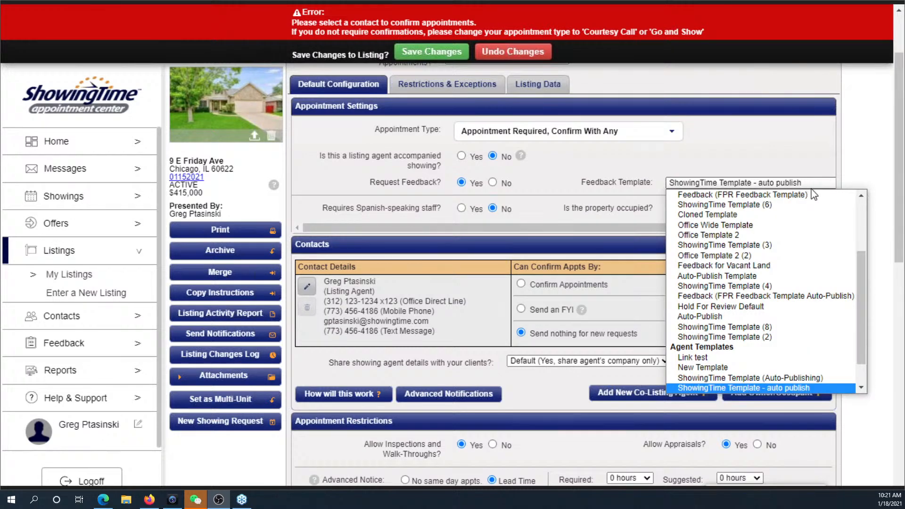
pyautogui.scroll(1, 820, 210)
pyautogui.scroll(-3, 856, 265)
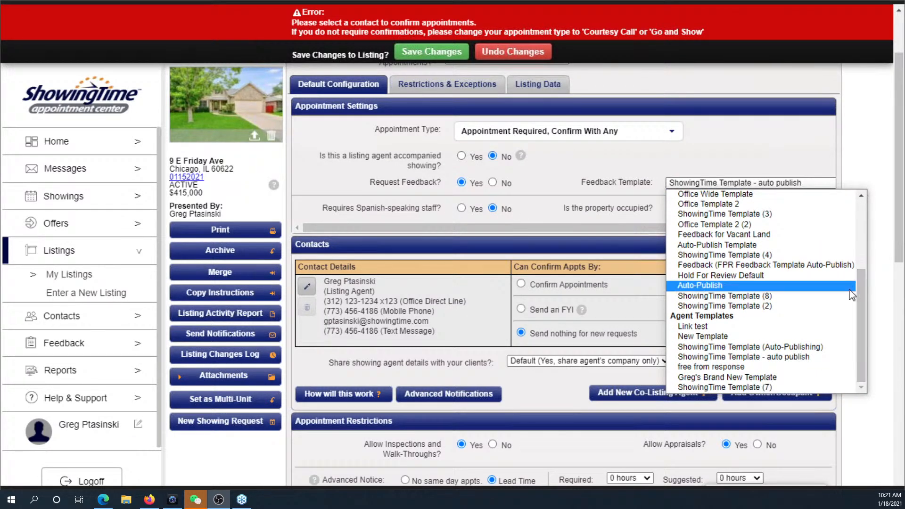
pyautogui.click(809, 377)
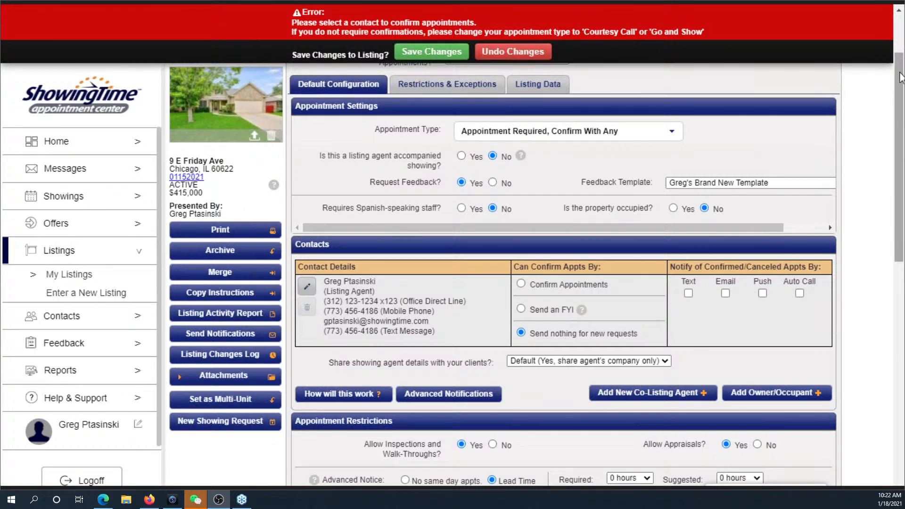
pyautogui.moveTo(900, 71); pyautogui.dragTo(902, 123)
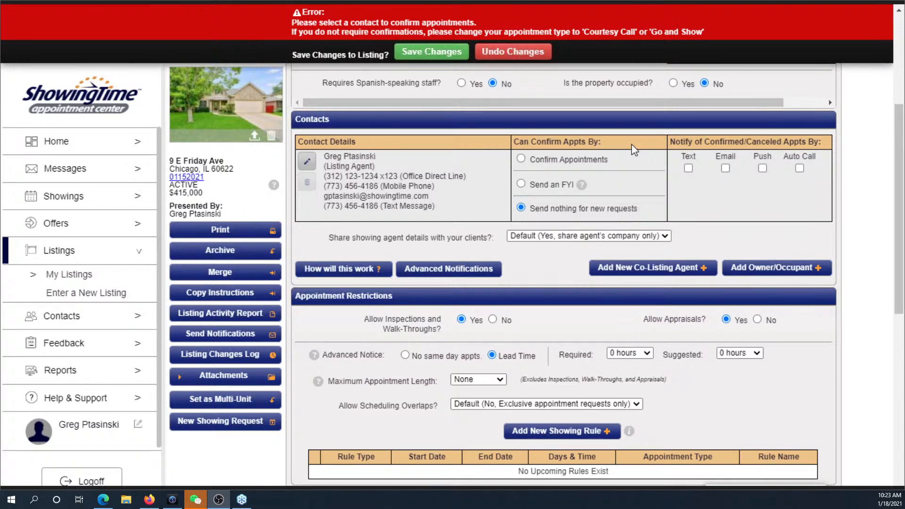
# - Try Email and Phone (Appointment Specialist) confirmation for the listing agent, then choose Send an FYI
pyautogui.click(521, 160)
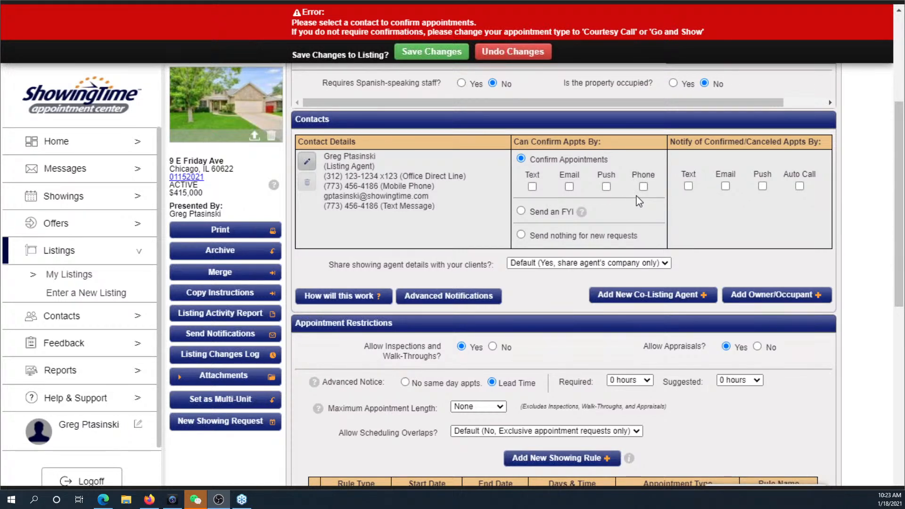
pyautogui.click(569, 187)
pyautogui.click(643, 186)
pyautogui.click(630, 215)
pyautogui.click(626, 224)
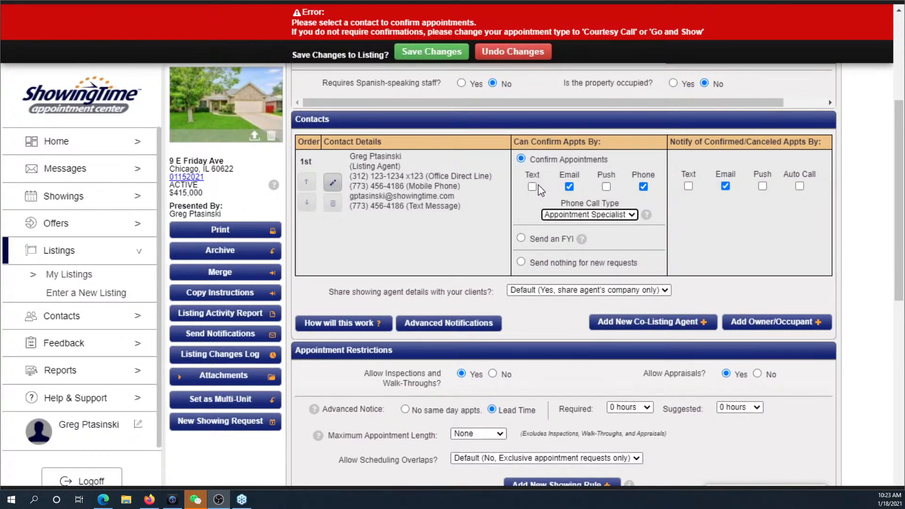
pyautogui.click(521, 238)
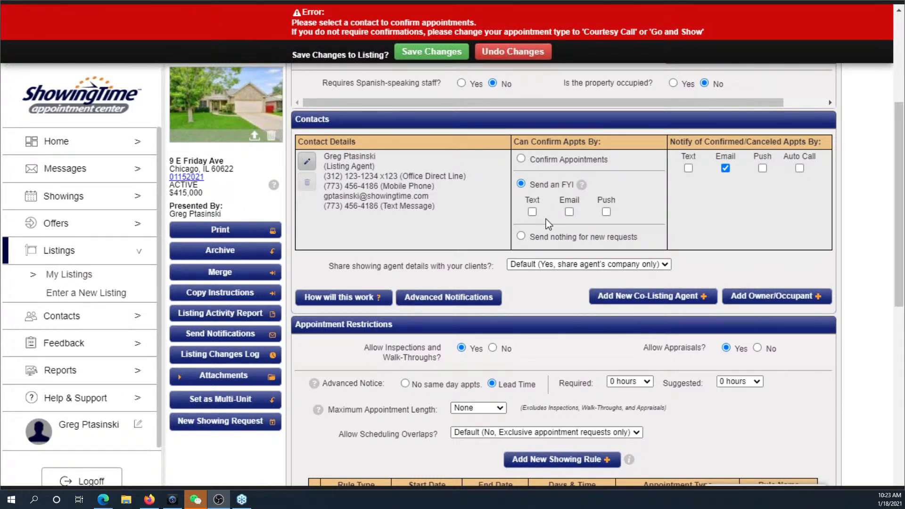
# - Have the listing agent's FYIs on new showing requests sent by email
pyautogui.click(569, 211)
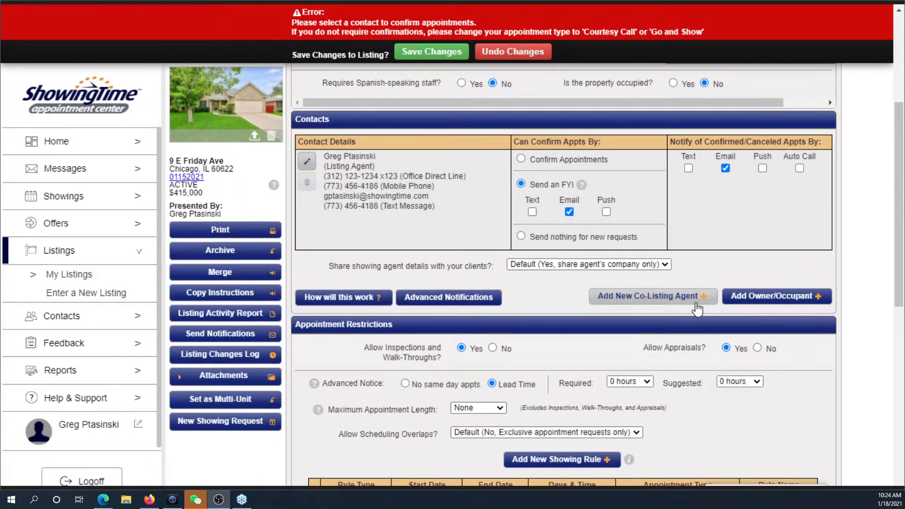
# - Start a brand-new owner/occupant contact and enter the contact's first and last name
pyautogui.click(809, 307)
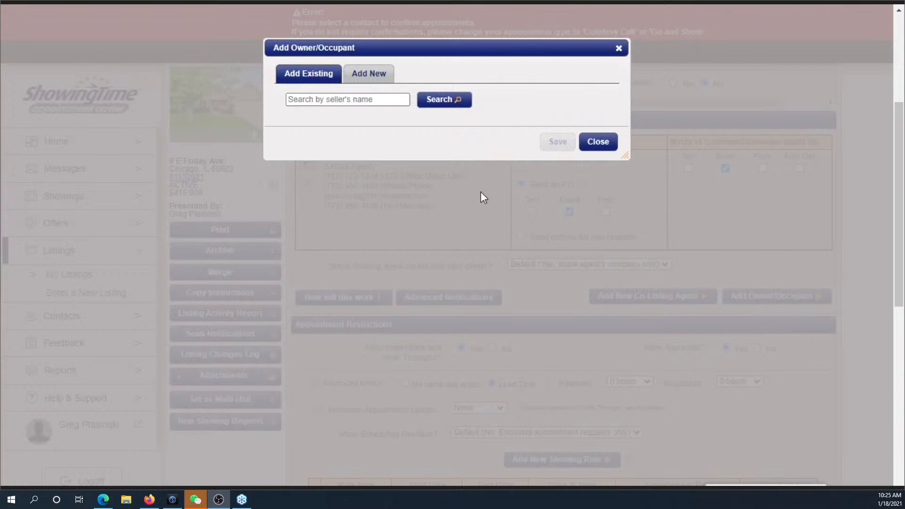
pyautogui.click(375, 76)
pyautogui.click(396, 98)
pyautogui.write('s')
pyautogui.press('BackSpace')
pyautogui.write('A')
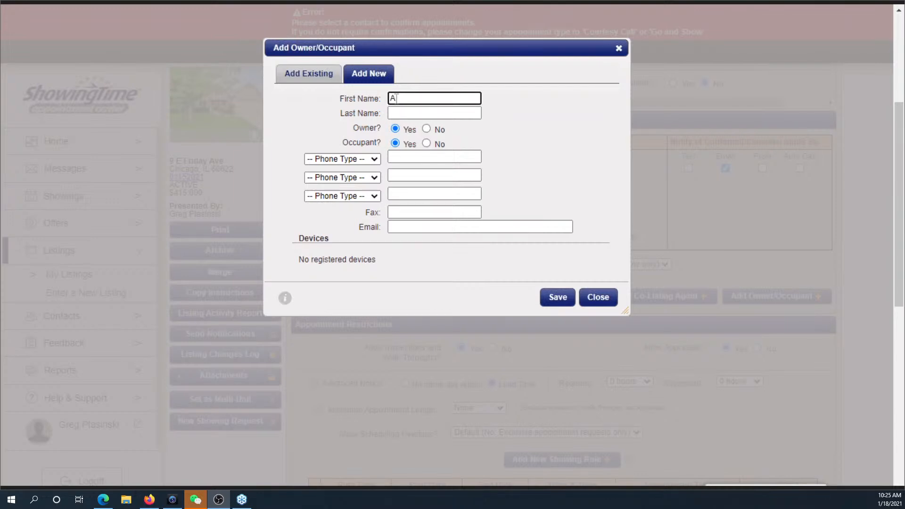
pyautogui.write('pam')
pyautogui.press('Tab')
pyautogui.write('Smith')
pyautogui.press('Tab')
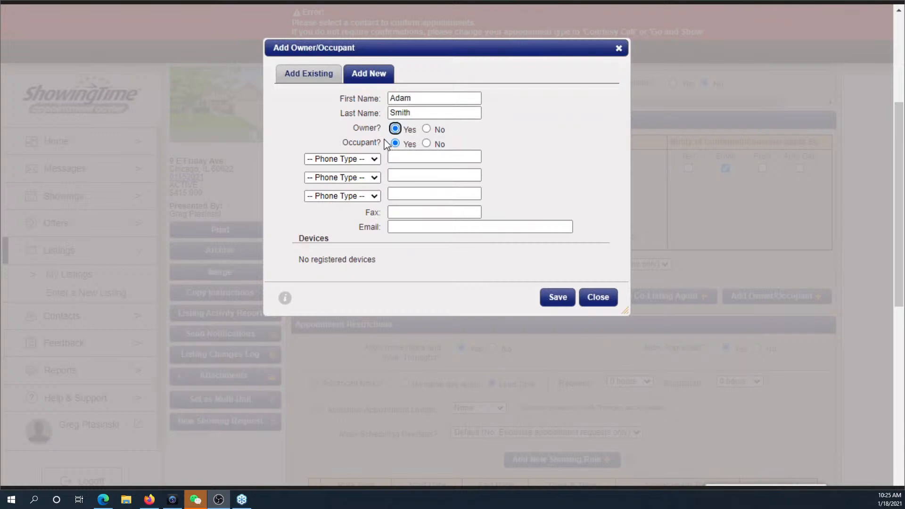
pyautogui.moveTo(381, 132); pyautogui.dragTo(355, 136)
# - Set the contact's phone type to Mobile Phone and enter the mobile number and e-mail address
pyautogui.click(373, 160)
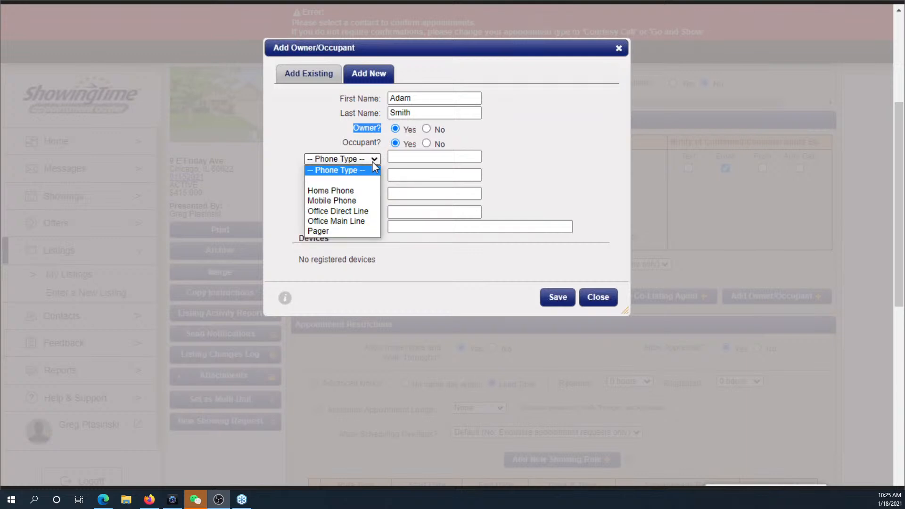
pyautogui.click(369, 201)
pyautogui.click(413, 157)
pyautogui.write('1231231234')
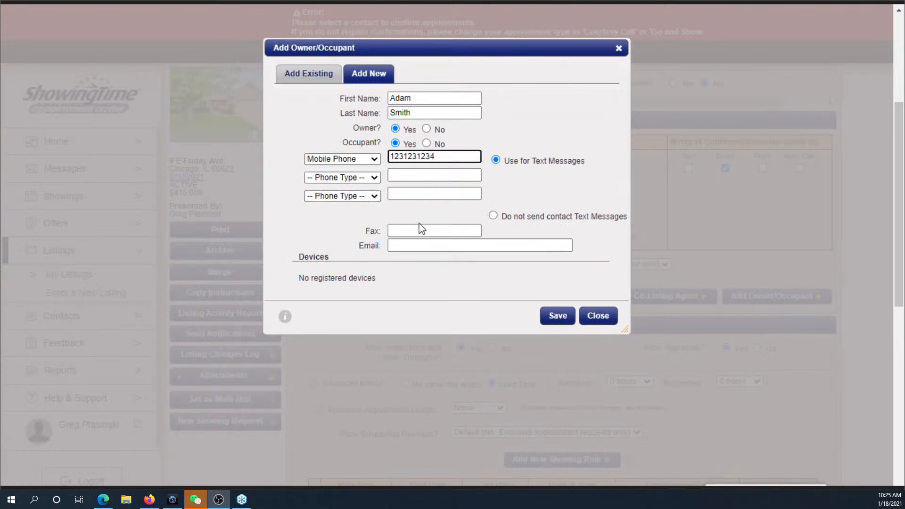
pyautogui.click(424, 245)
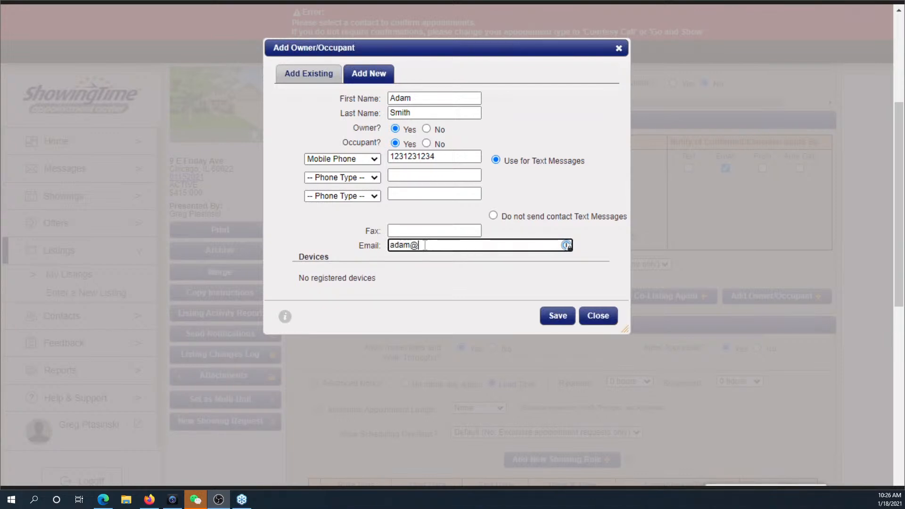
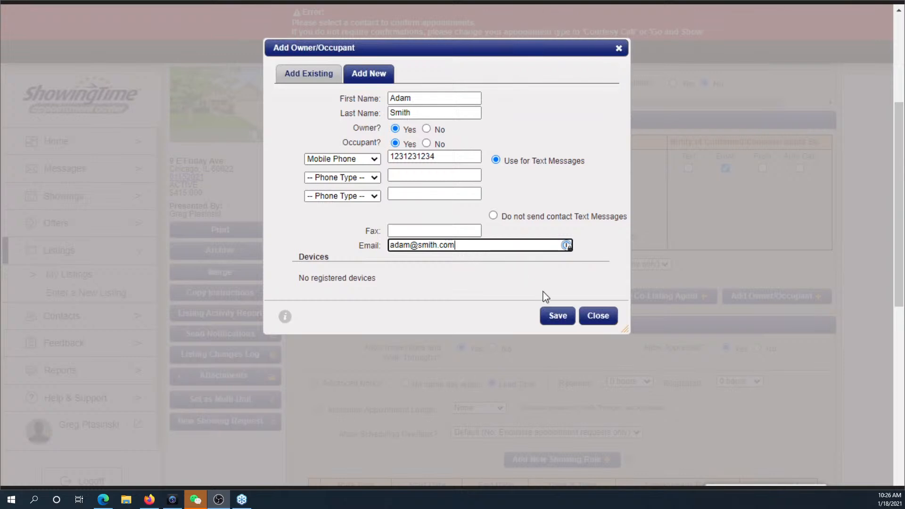
pyautogui.click(210, 219)
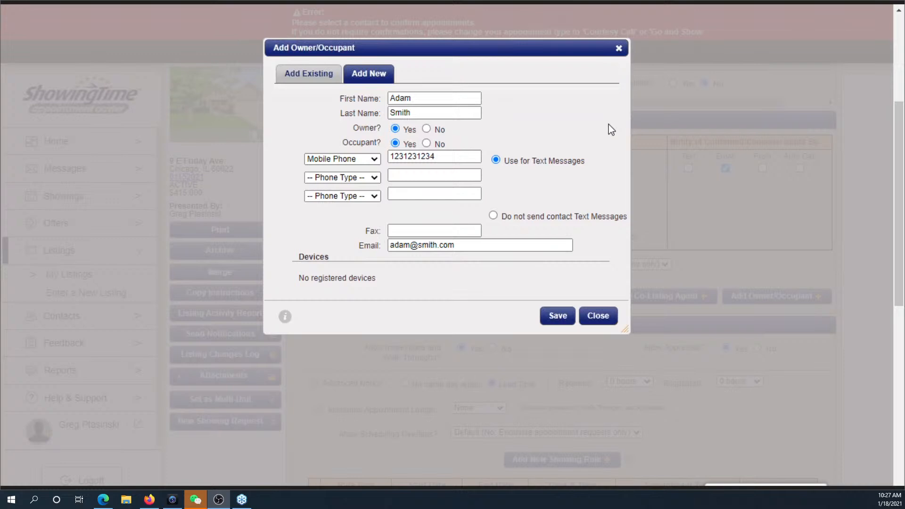
# - Save the new owner-occupant and add text messages to the agent's FYIs and confirmation/cancellation notices
pyautogui.click(564, 317)
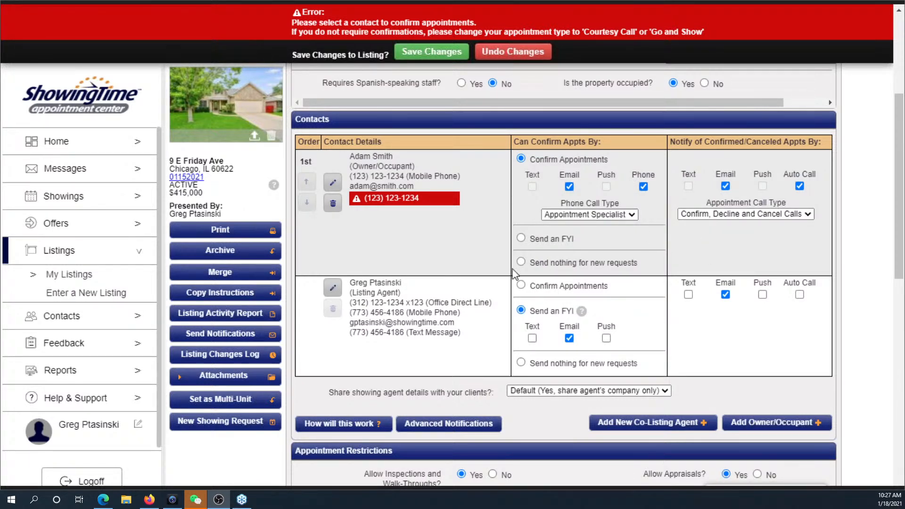
pyautogui.click(531, 338)
pyautogui.click(688, 294)
# - Review and close the appointment-process explanation, then save the listing changes
pyautogui.moveTo(372, 429)
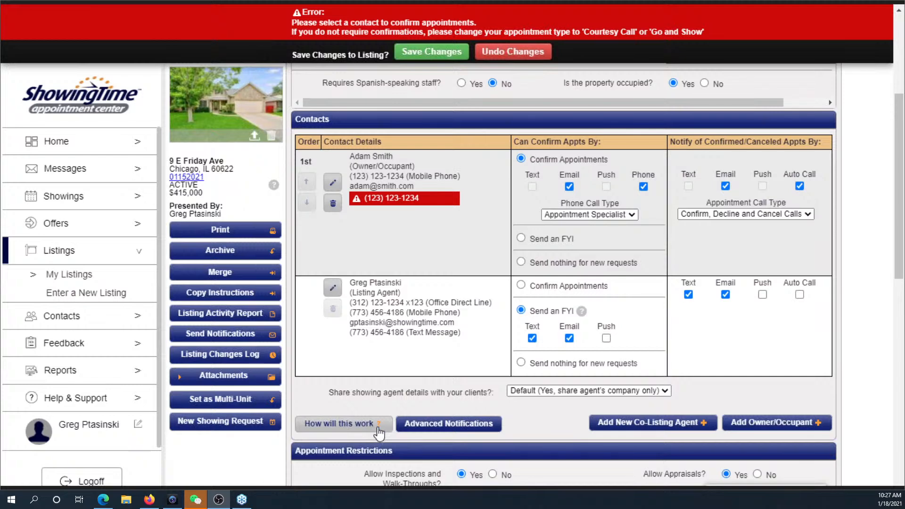
pyautogui.click(377, 426)
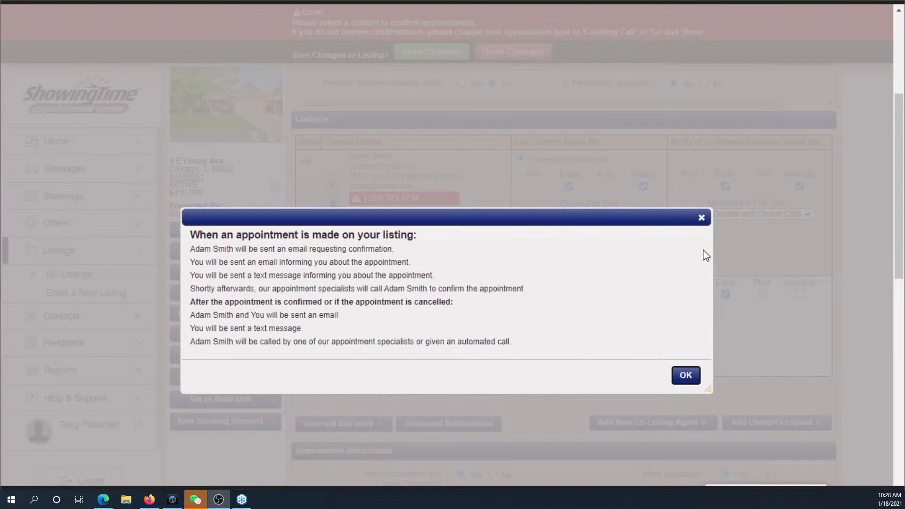
pyautogui.click(702, 219)
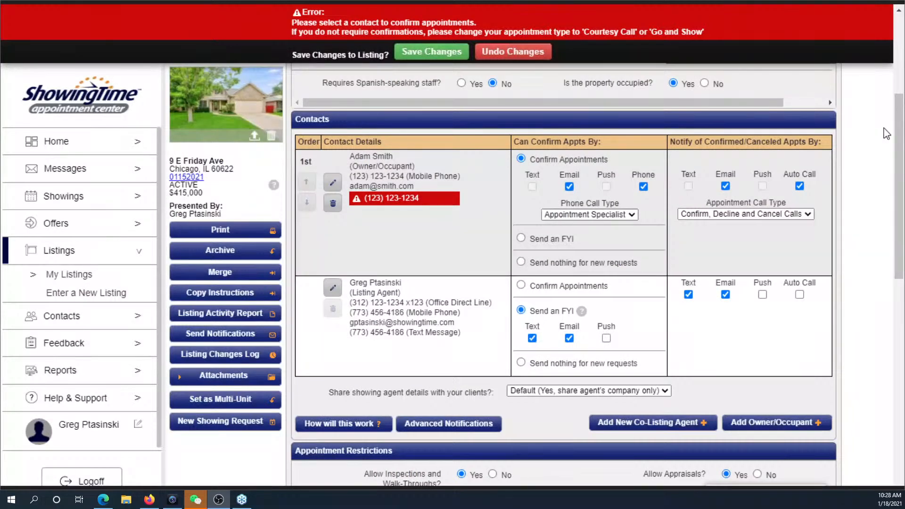
pyautogui.click(442, 53)
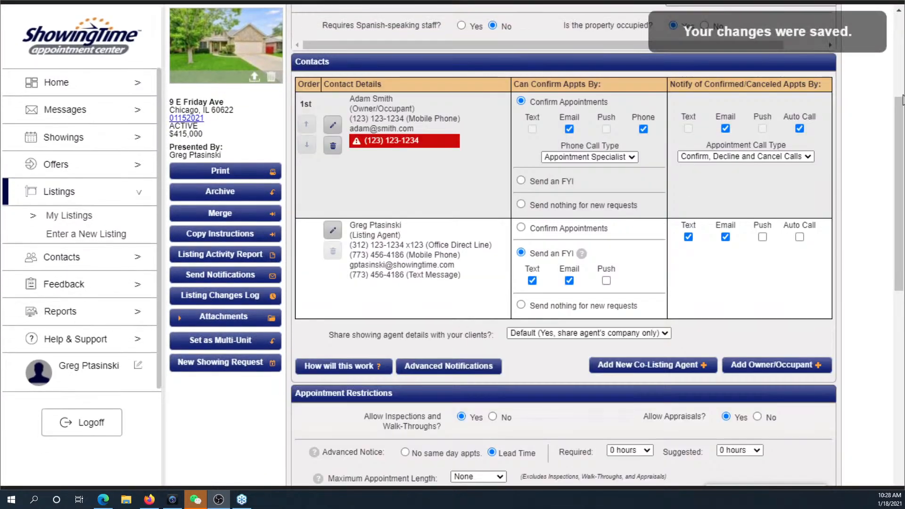
pyautogui.moveTo(900, 104); pyautogui.dragTo(903, 231)
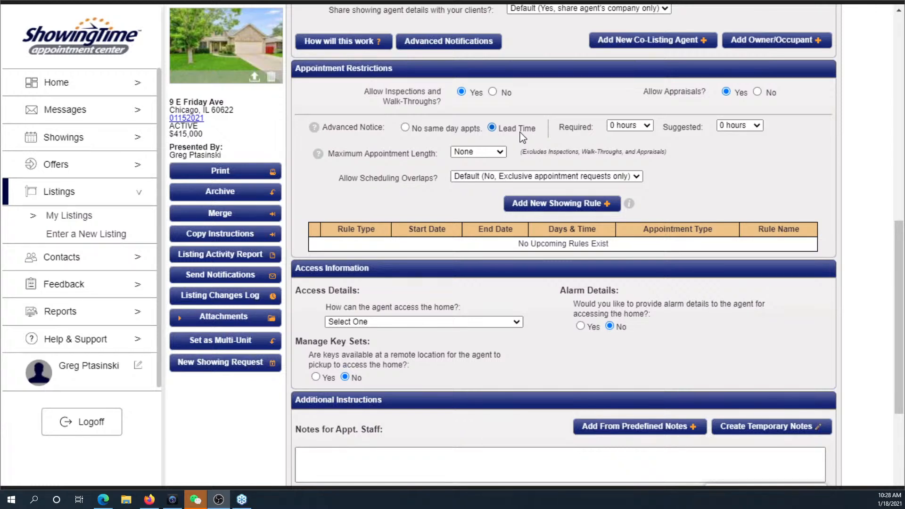
# - Set Advanced Notice to 2 hours required and 5 hours suggested, and save the listing
pyautogui.click(644, 127)
pyautogui.click(647, 127)
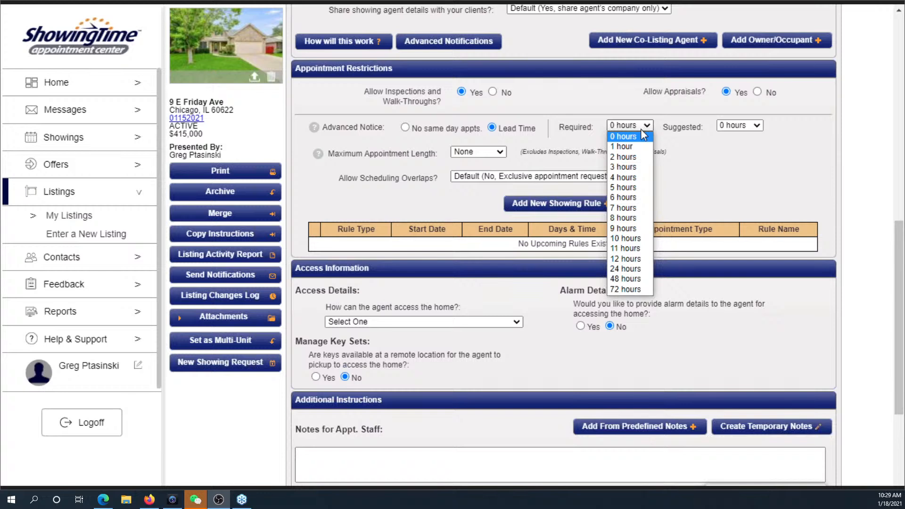
pyautogui.click(636, 159)
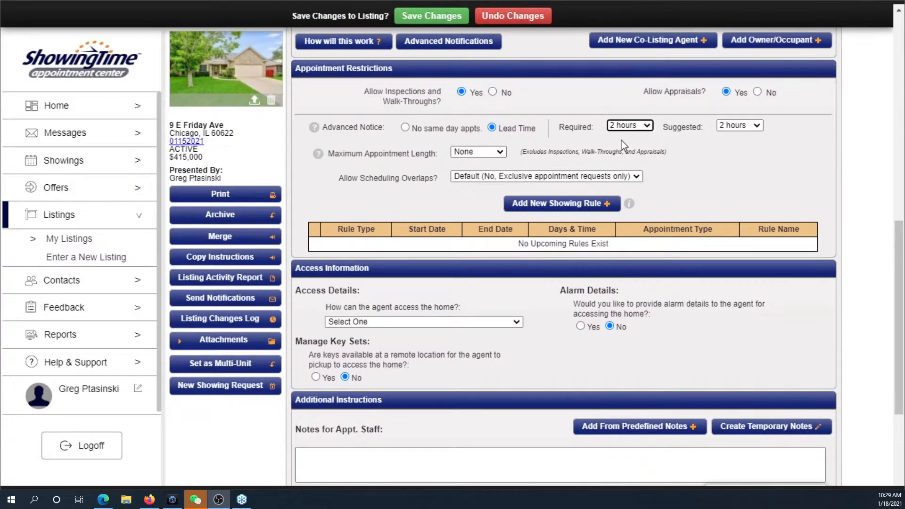
pyautogui.click(733, 130)
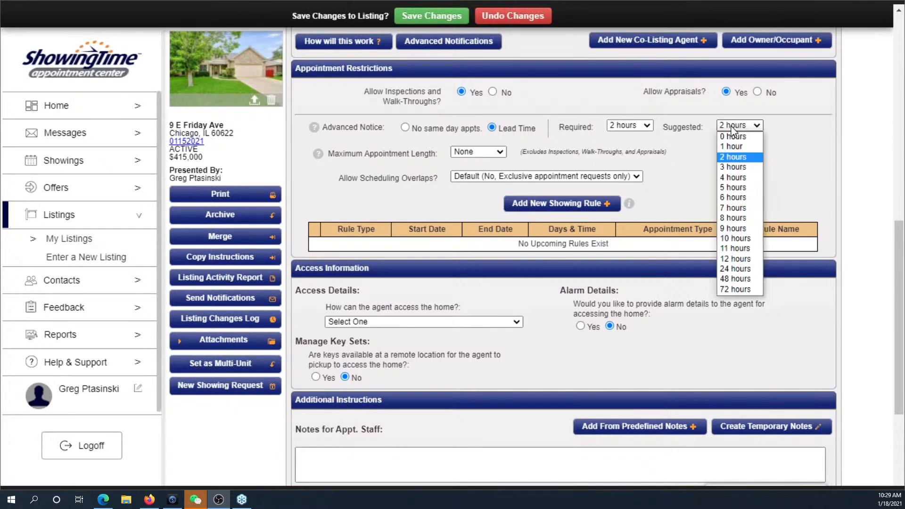
pyautogui.click(731, 188)
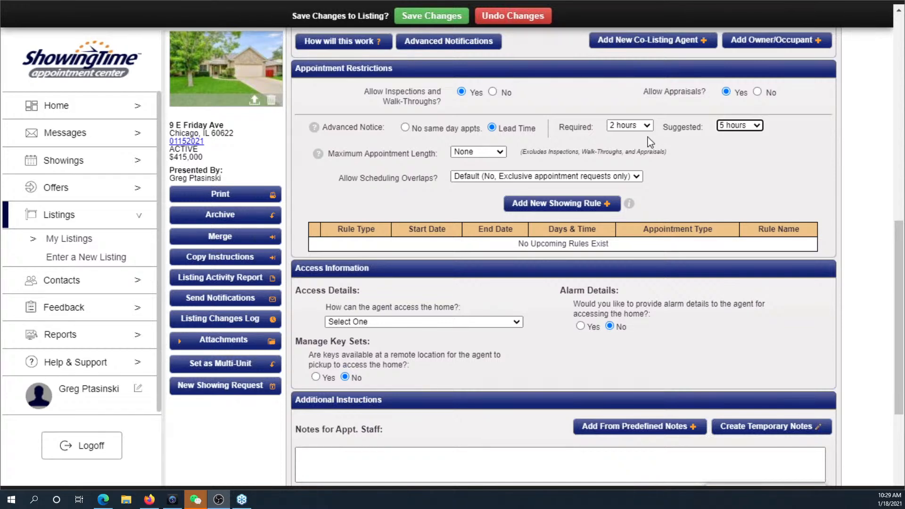
pyautogui.click(439, 17)
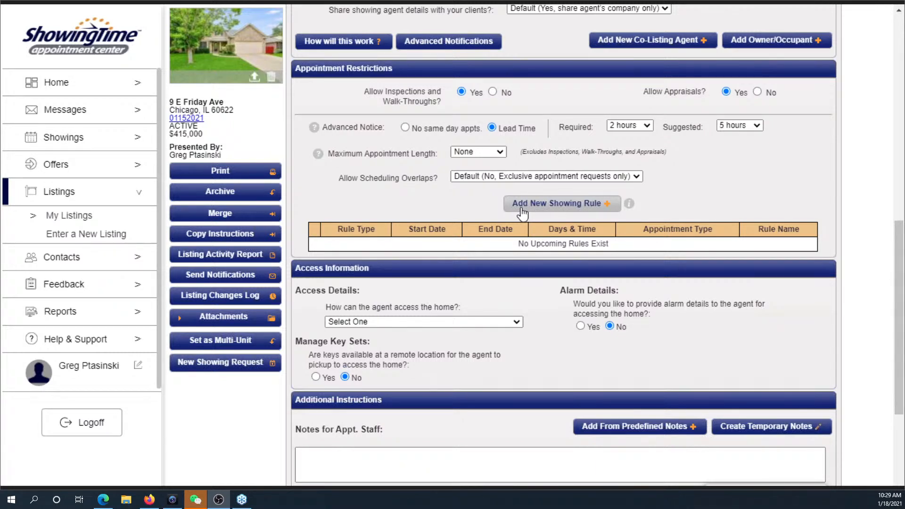
pyautogui.moveTo(900, 243); pyautogui.dragTo(889, 259)
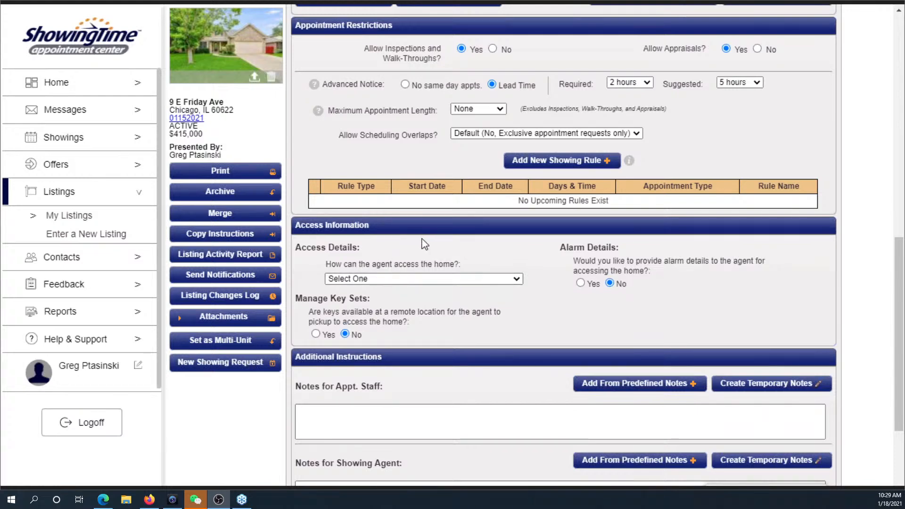
# - Set access to 'Listing Agent or Co-Listing Agent', leave keys and alarm details at No, and save
pyautogui.click(515, 280)
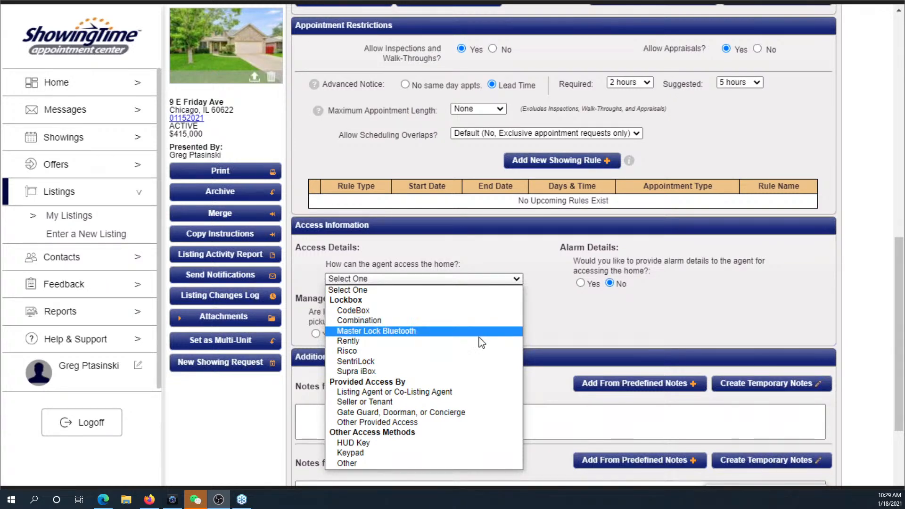
pyautogui.click(479, 393)
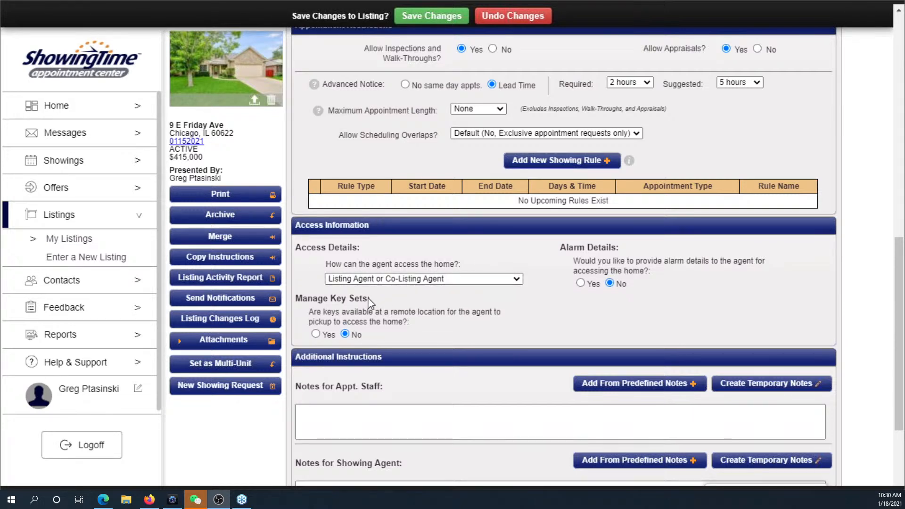
pyautogui.click(316, 334)
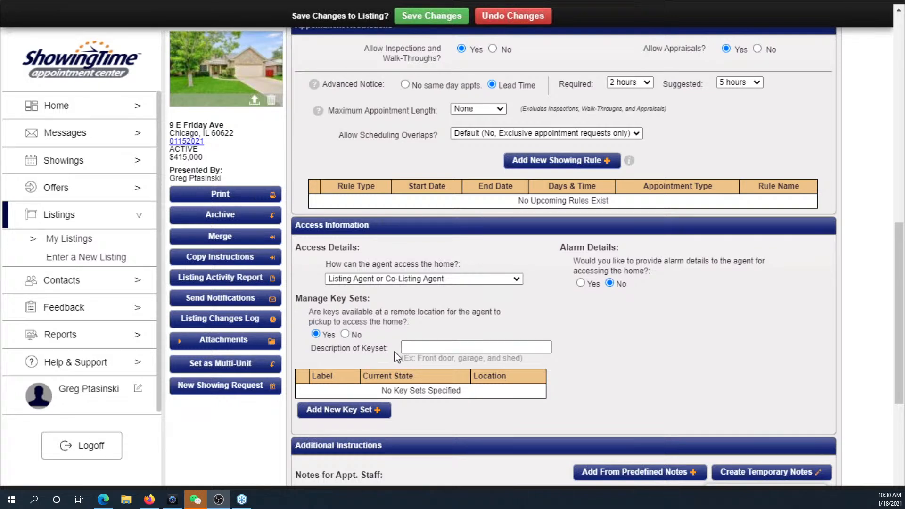
pyautogui.click(581, 283)
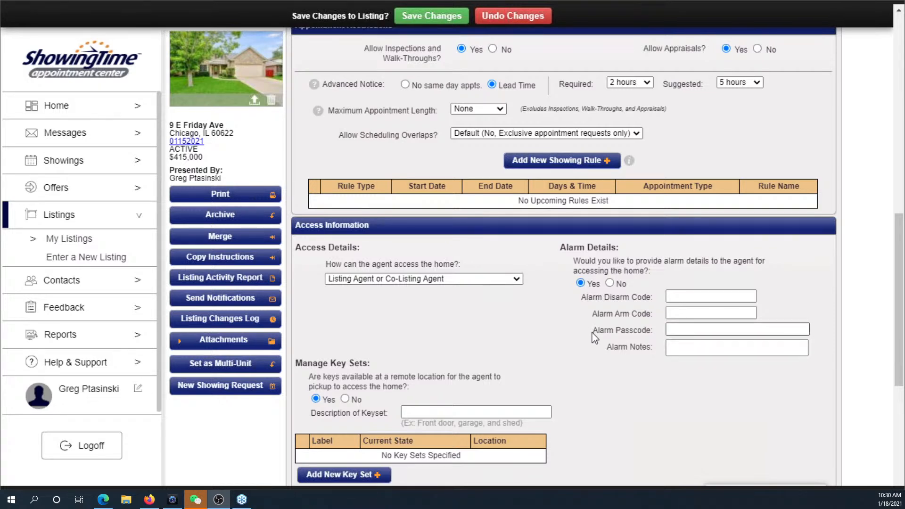
pyautogui.click(609, 283)
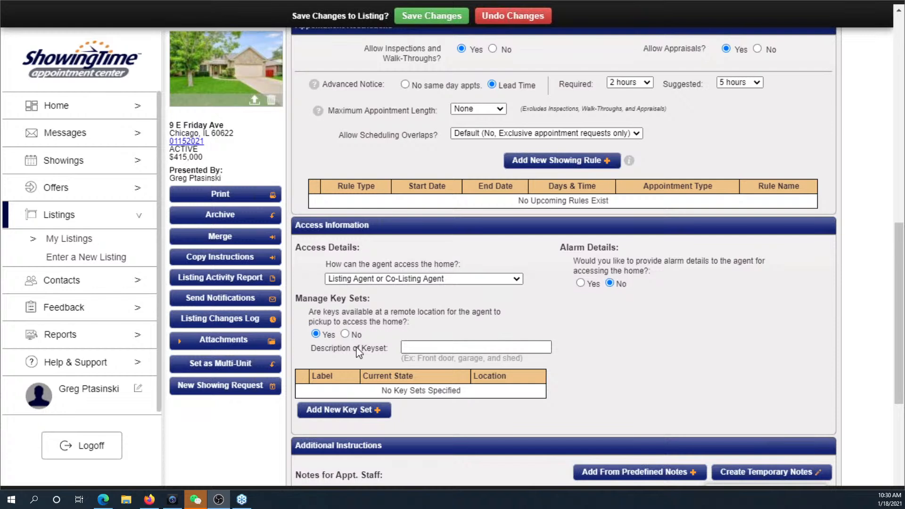
pyautogui.click(345, 334)
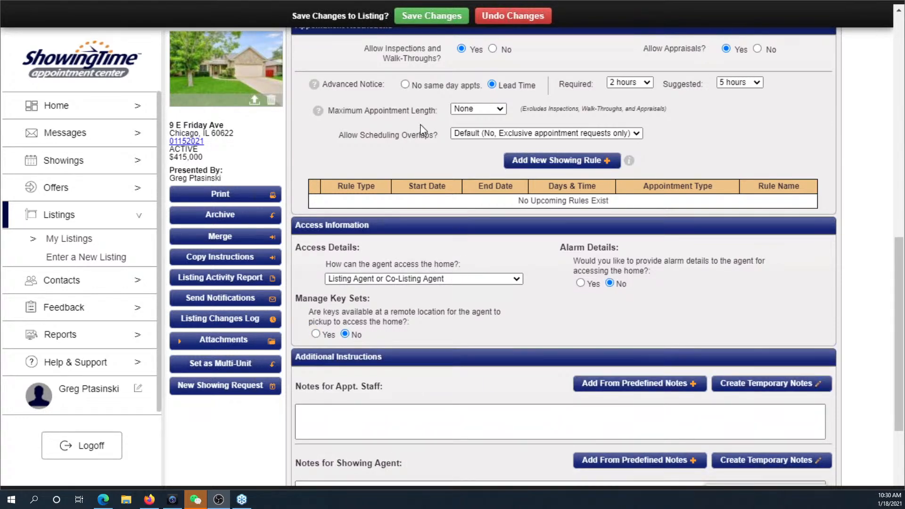
pyautogui.click(432, 18)
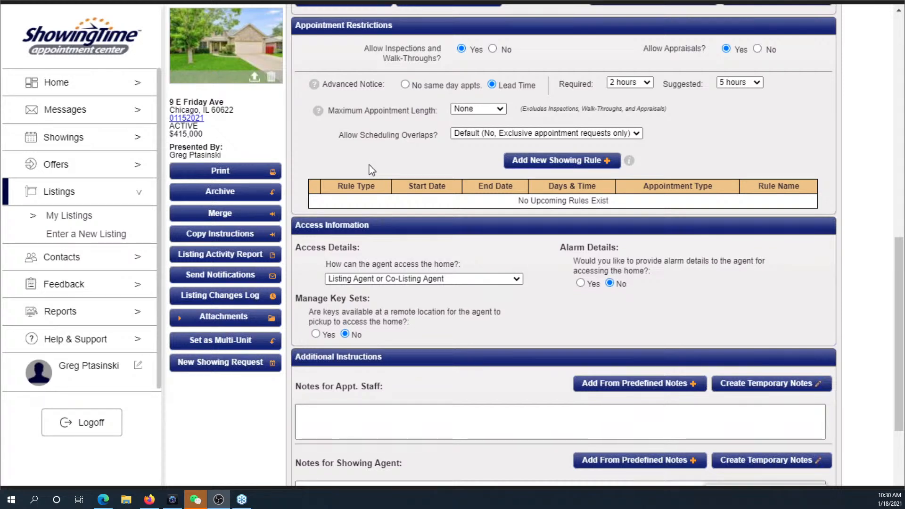
# - Add a new showing rule with the reason 'not available - painters'
pyautogui.click(545, 168)
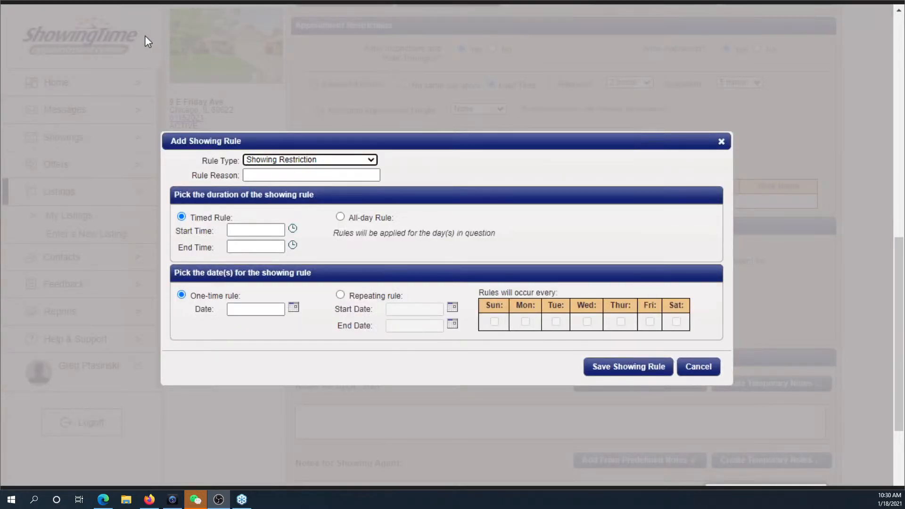
pyautogui.click(338, 173)
pyautogui.click(338, 175)
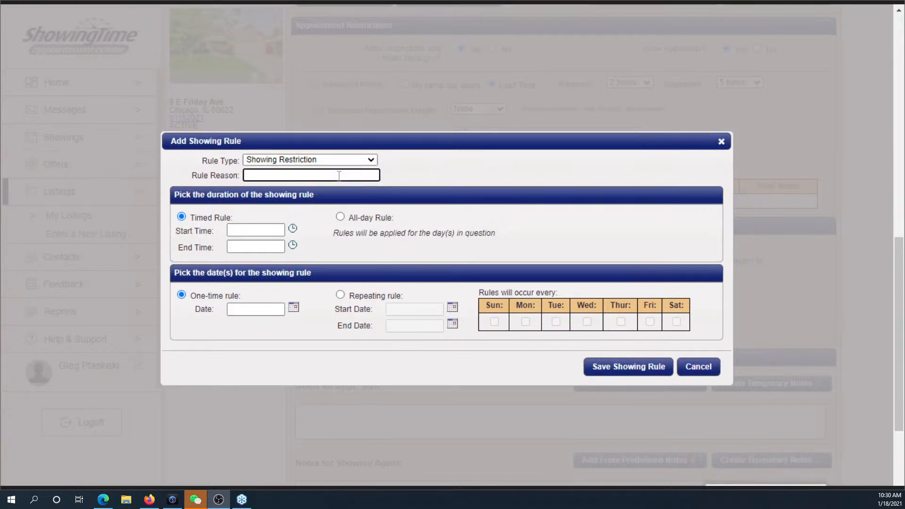
pyautogui.write('not avalilable - painters')
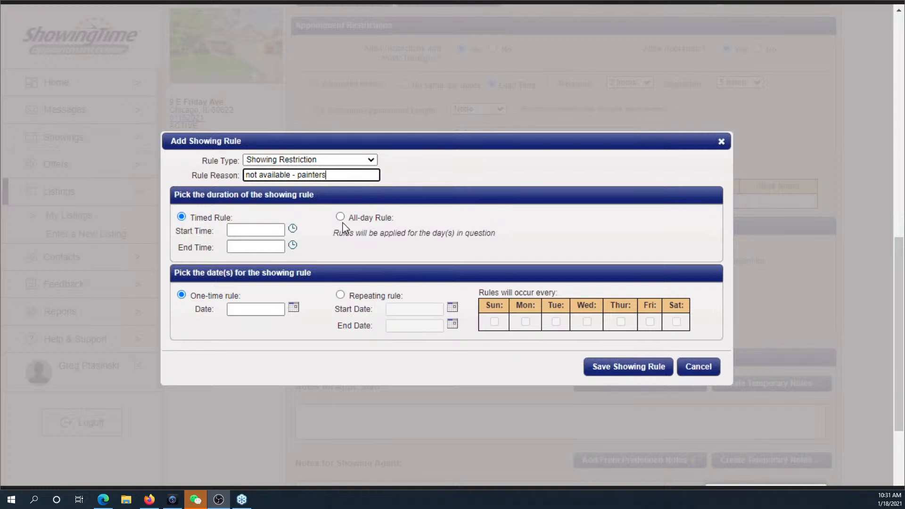
# - Set the restriction's time window to 8:00 AM through 11:00 AM
pyautogui.click(249, 231)
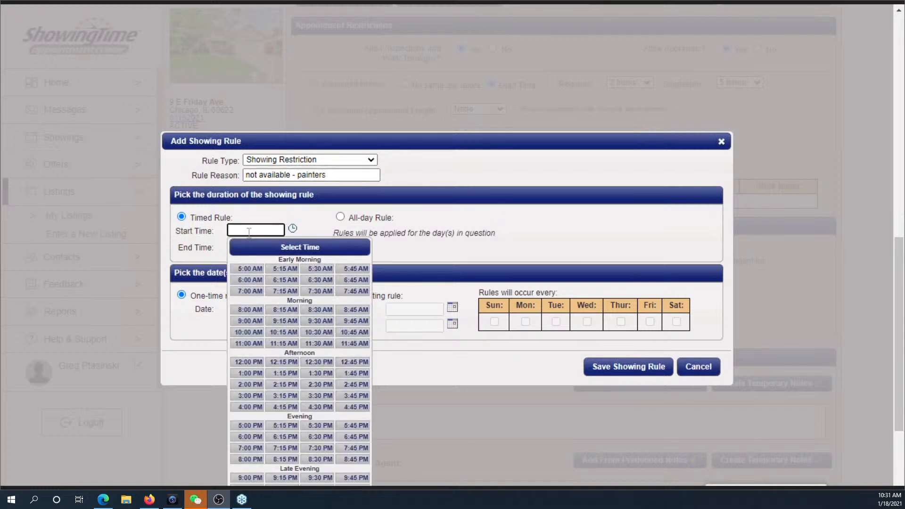
pyautogui.click(252, 314)
pyautogui.click(259, 246)
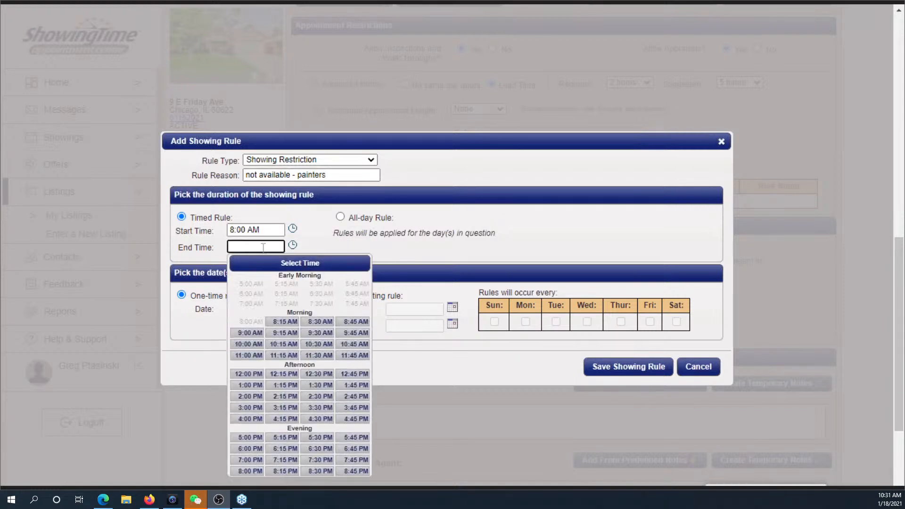
pyautogui.click(250, 357)
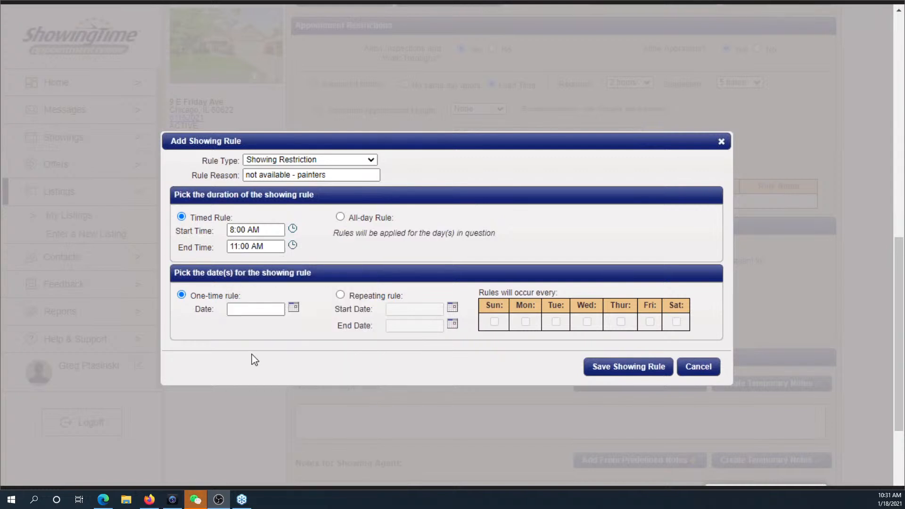
pyautogui.click(281, 229)
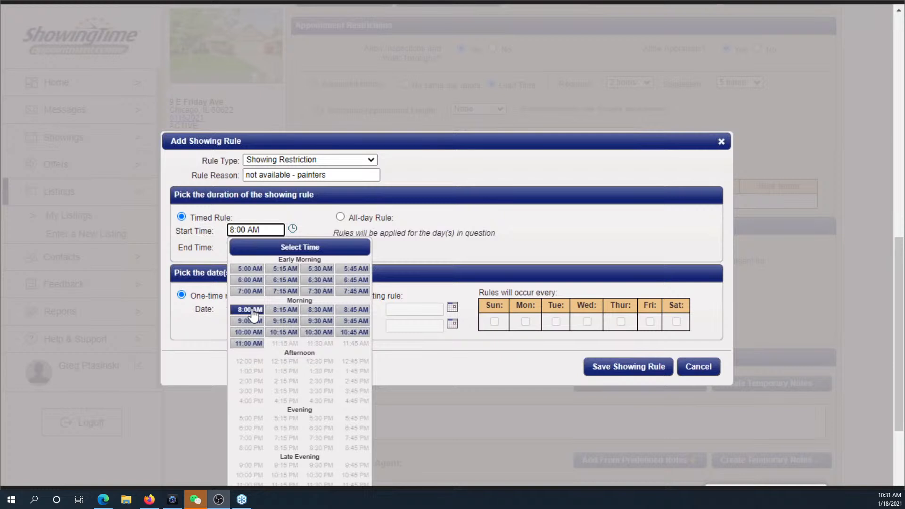
pyautogui.click(308, 225)
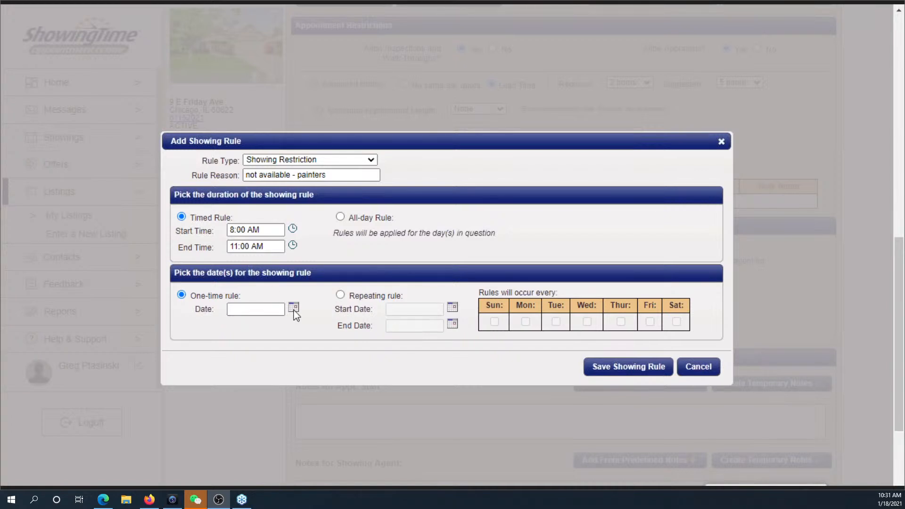
pyautogui.click(293, 307)
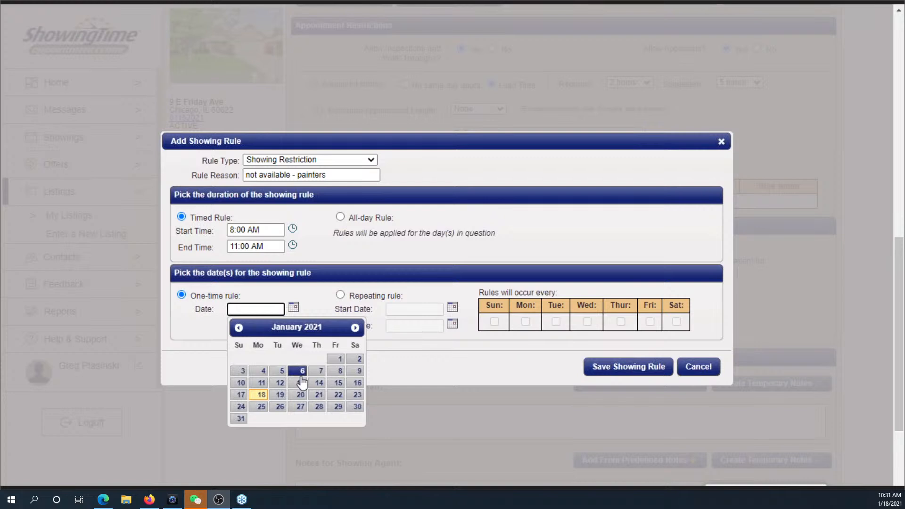
pyautogui.click(394, 369)
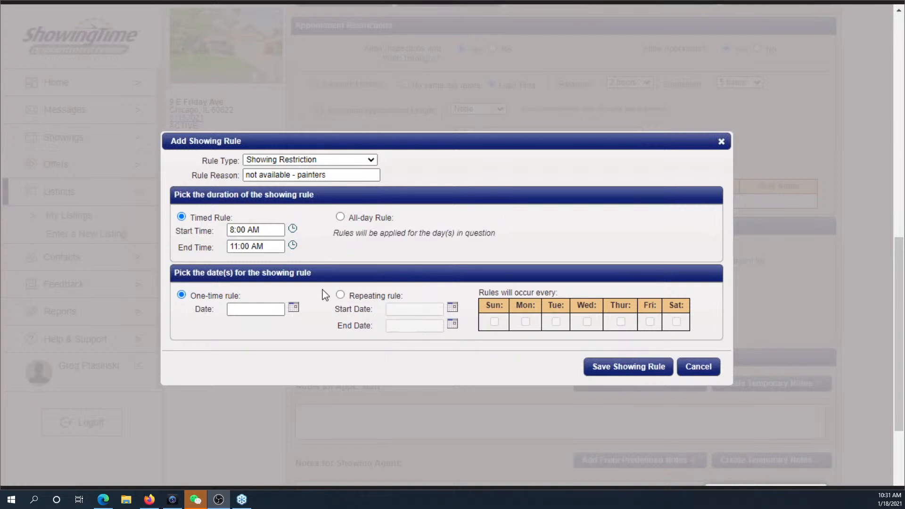
# - Make the painters rule repeat Wed, Thu and Fri from 01/20/2021 to 01/22/2021 and save it
pyautogui.click(339, 295)
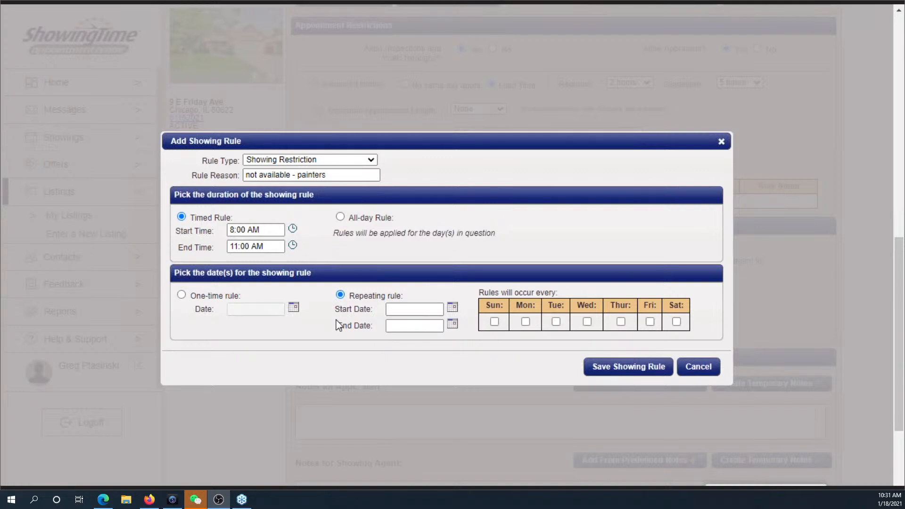
pyautogui.click(407, 309)
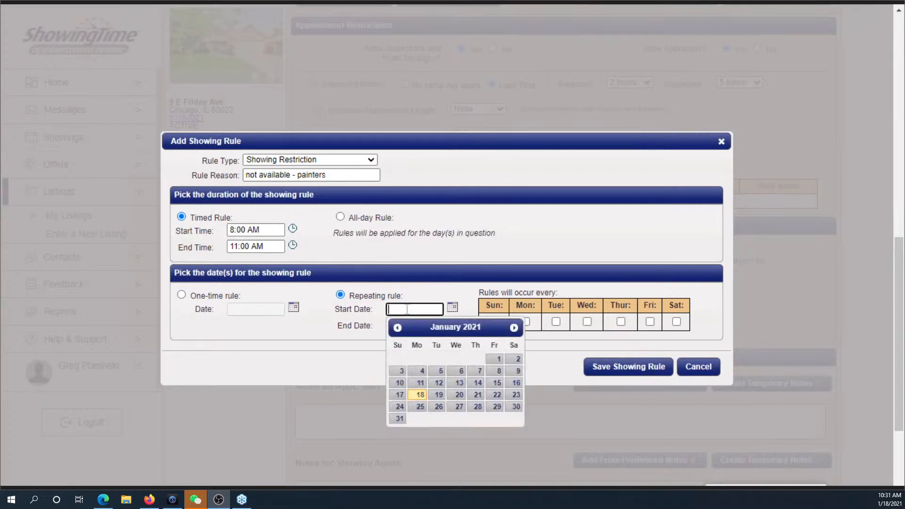
pyautogui.click(460, 395)
pyautogui.click(452, 325)
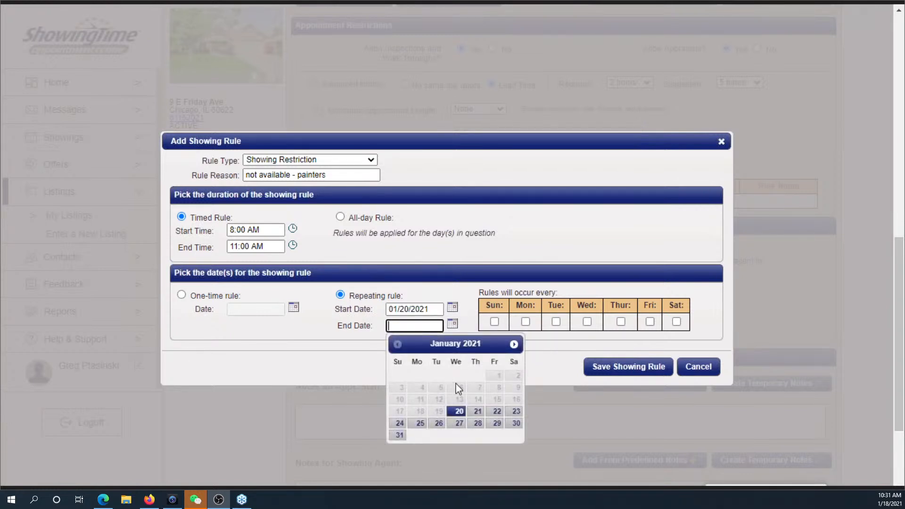
pyautogui.click(496, 411)
pyautogui.click(586, 321)
pyautogui.click(620, 321)
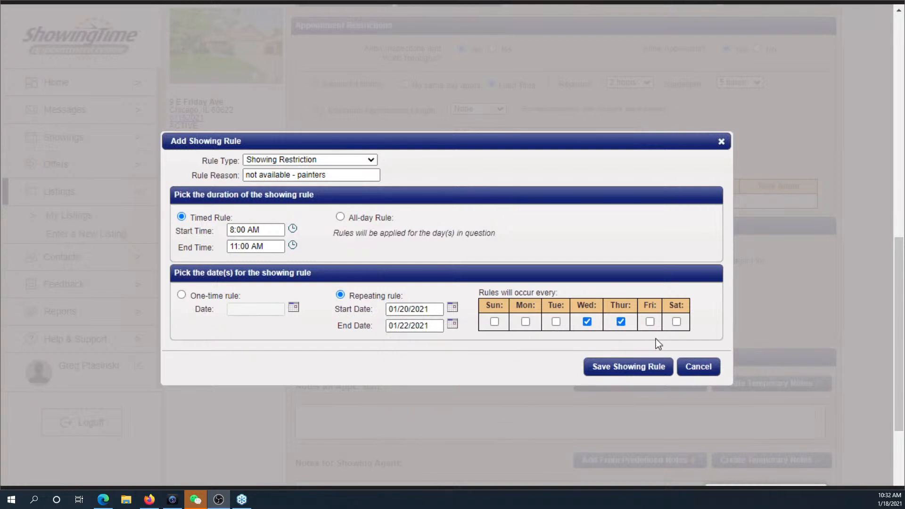
pyautogui.click(650, 322)
pyautogui.click(623, 375)
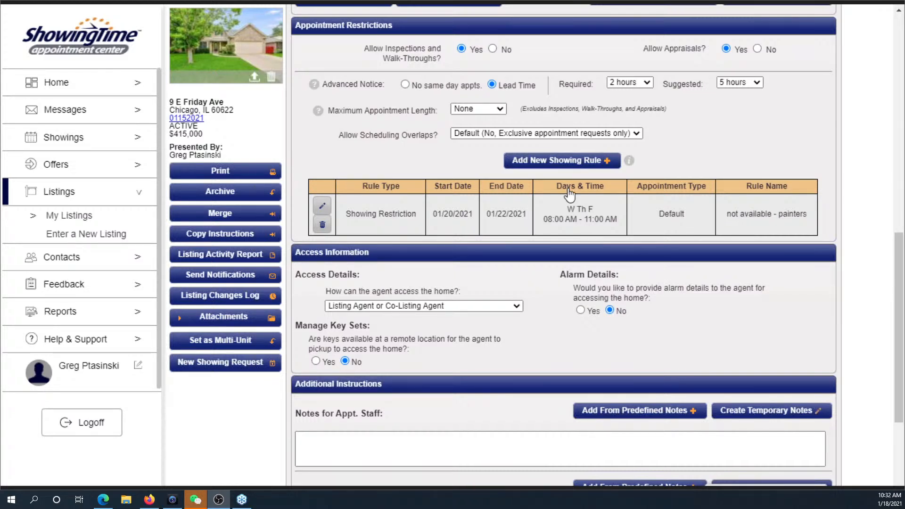
pyautogui.click(570, 161)
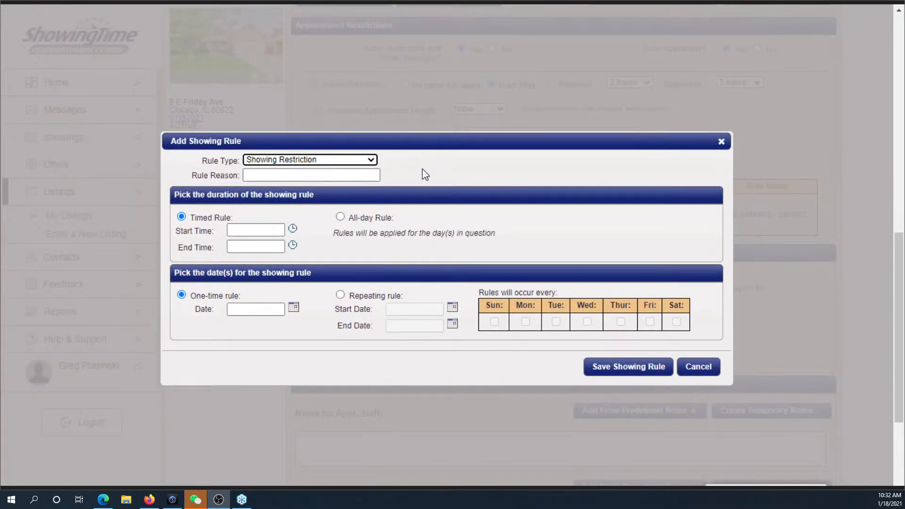
# - Create an all-day Showing Exception named 'Vacation' with Go and Show appointments
pyautogui.click(371, 160)
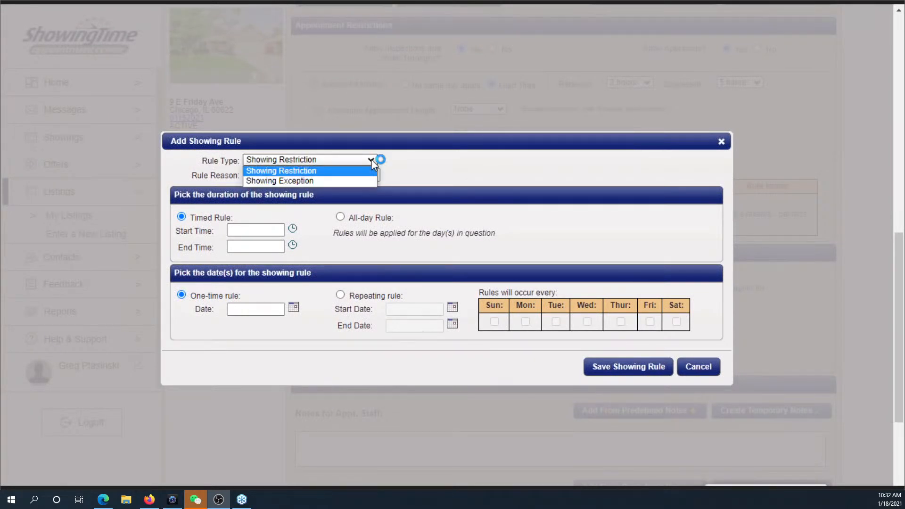
pyautogui.click(359, 185)
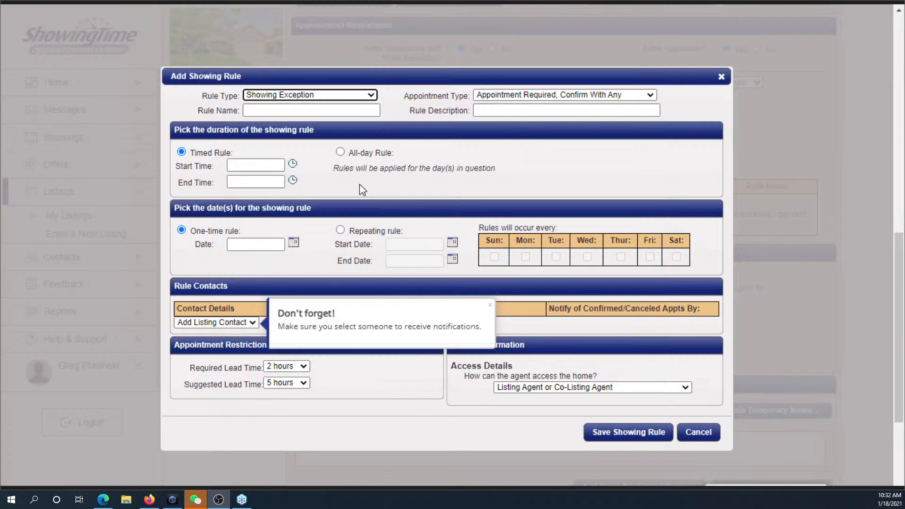
pyautogui.click(300, 109)
pyautogui.write('Vacation')
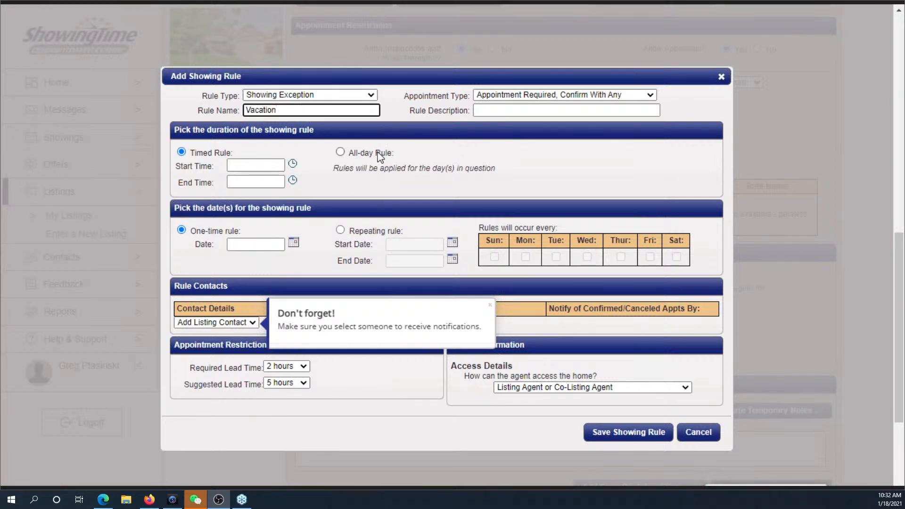
pyautogui.click(572, 97)
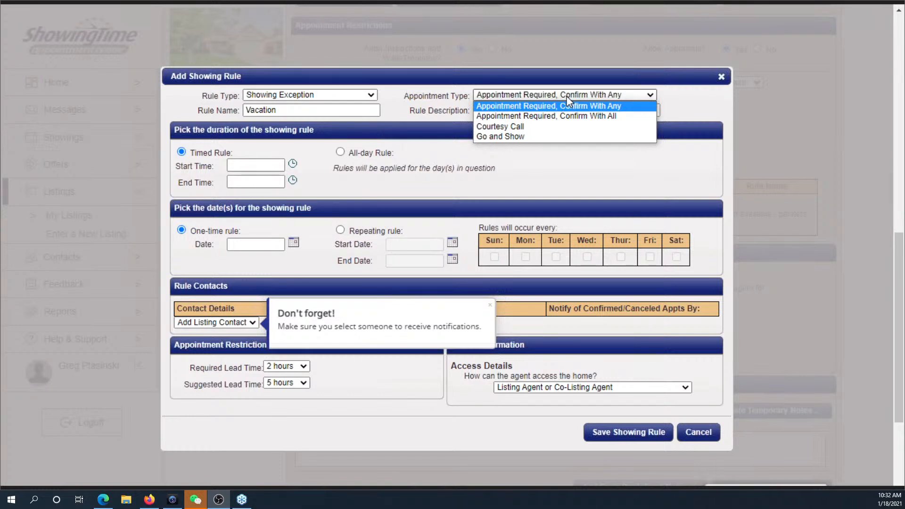
pyautogui.click(574, 143)
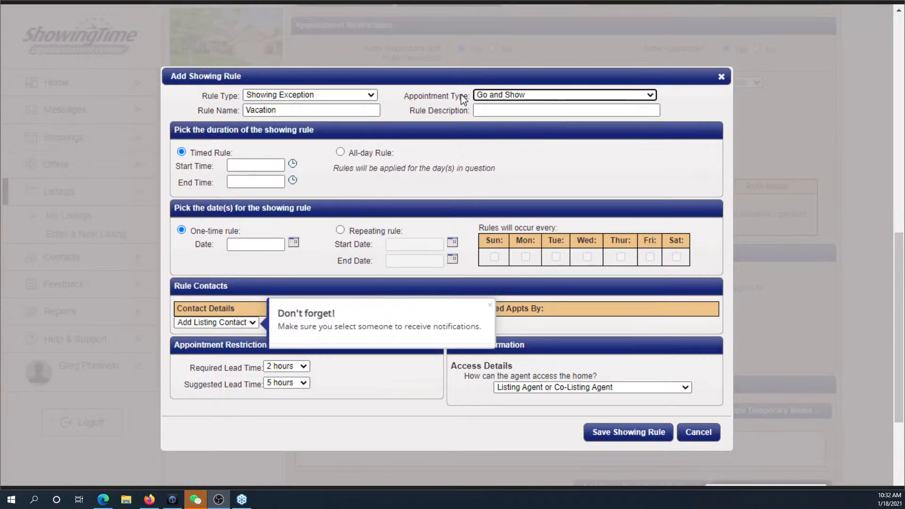
pyautogui.click(340, 152)
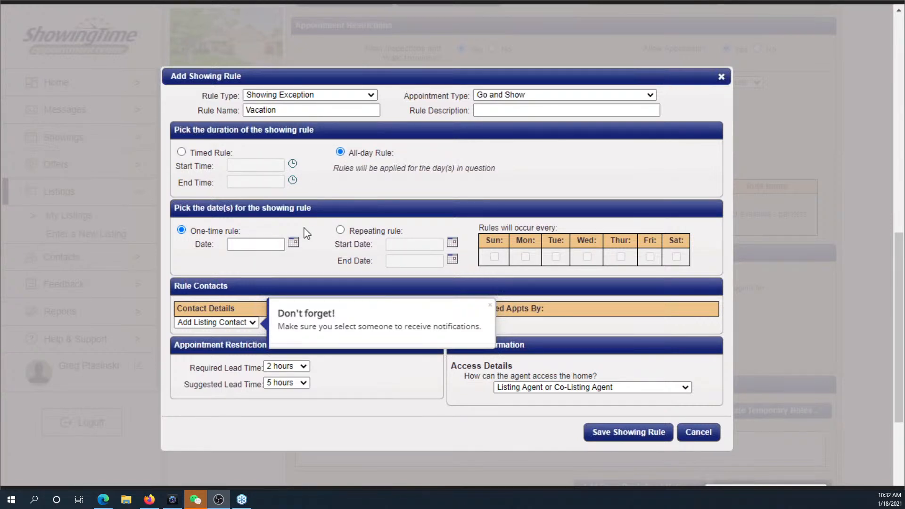
# - Make the Vacation rule repeating, running from 01/25/2021 to 01/31/2021
pyautogui.click(340, 230)
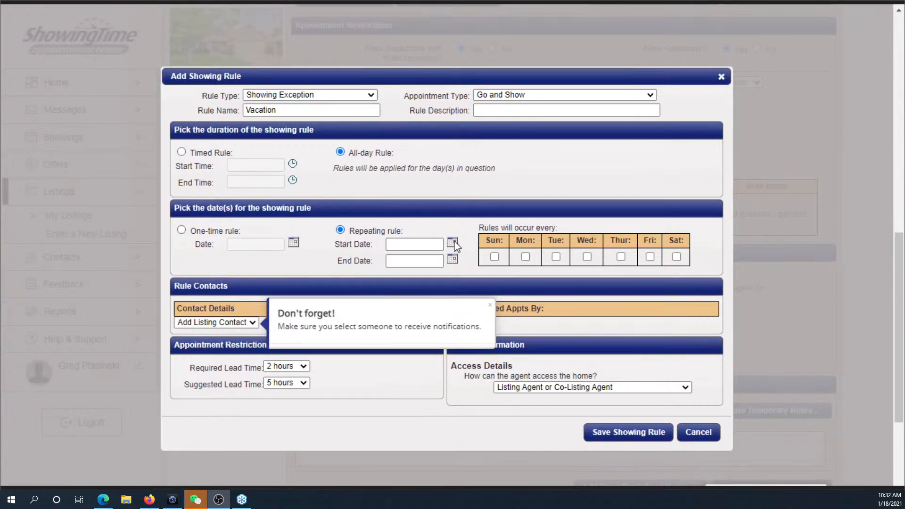
pyautogui.click(452, 242)
pyautogui.click(480, 265)
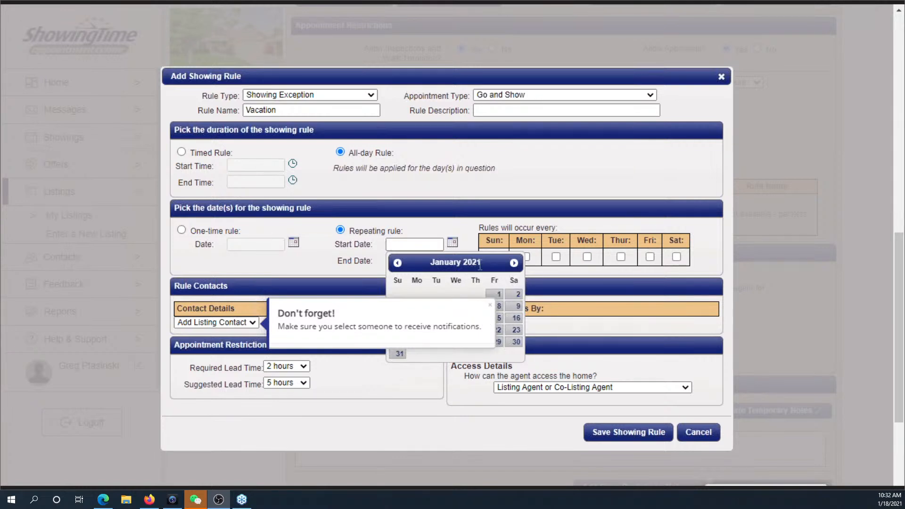
pyautogui.click(301, 350)
pyautogui.click(249, 323)
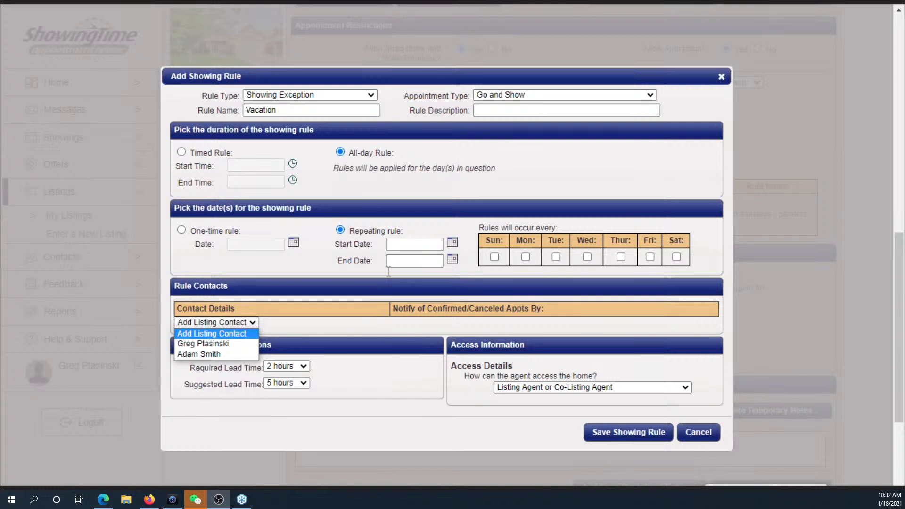
pyautogui.click(451, 243)
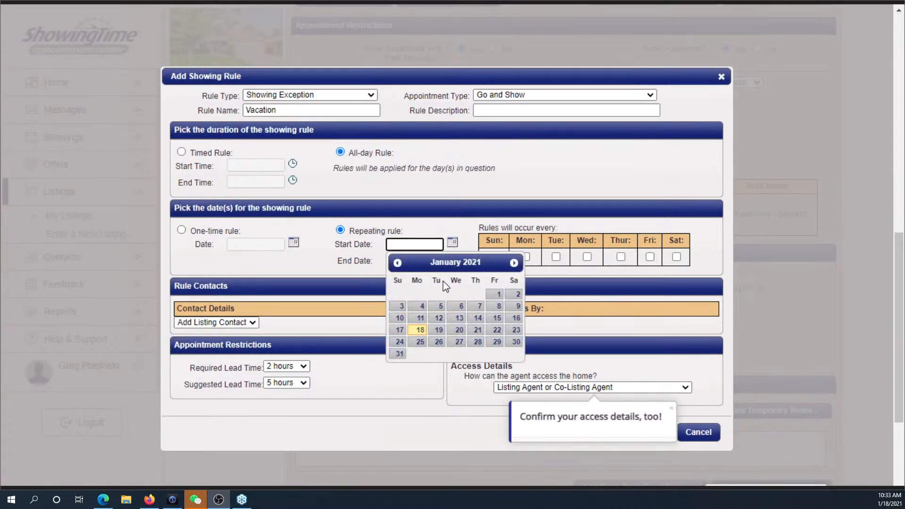
pyautogui.click(418, 342)
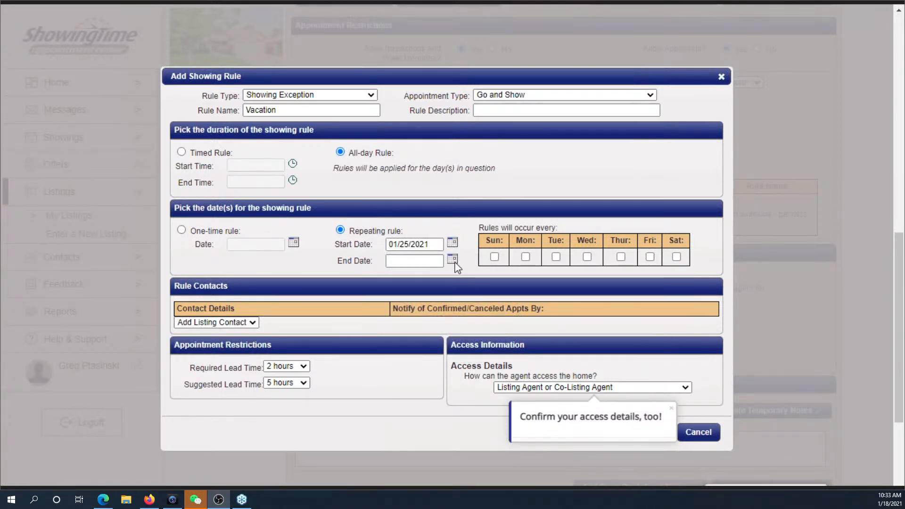
pyautogui.click(399, 370)
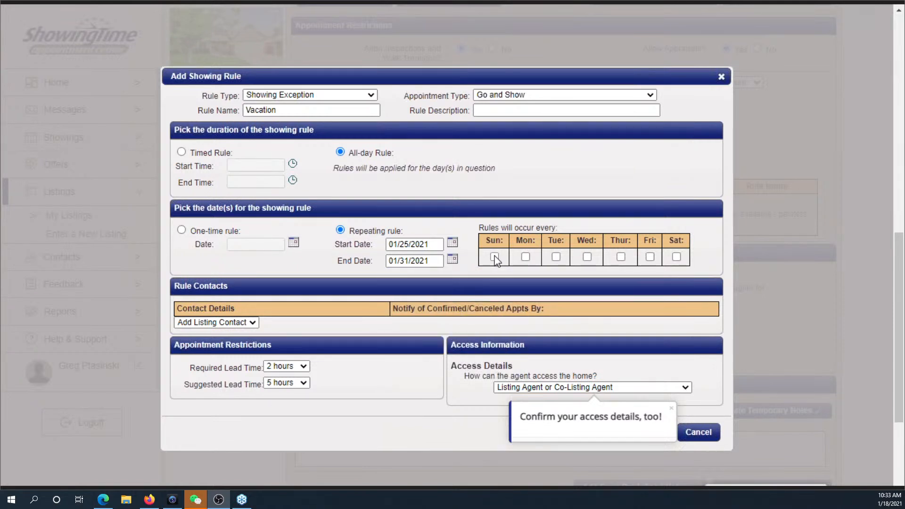
# - Apply the Vacation rule on every weekday from Sunday through Saturday
pyautogui.click(524, 257)
pyautogui.click(556, 257)
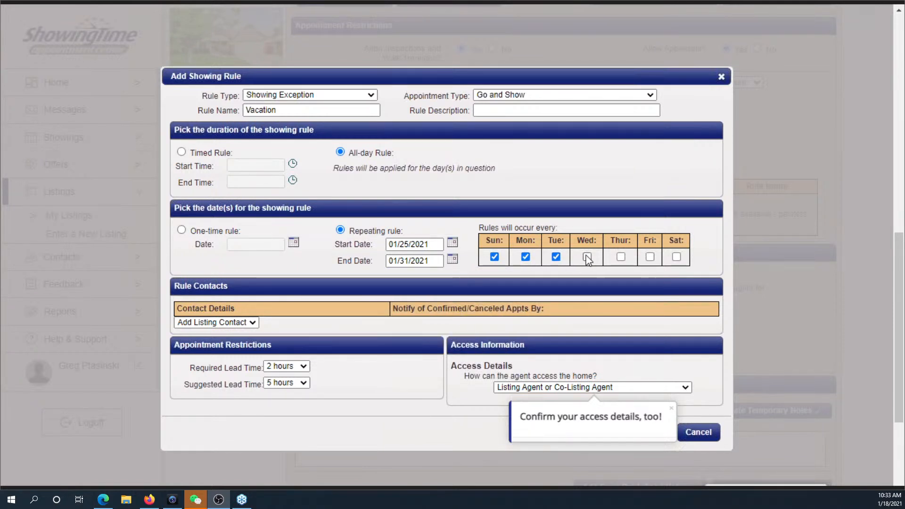
pyautogui.click(620, 257)
pyautogui.click(649, 257)
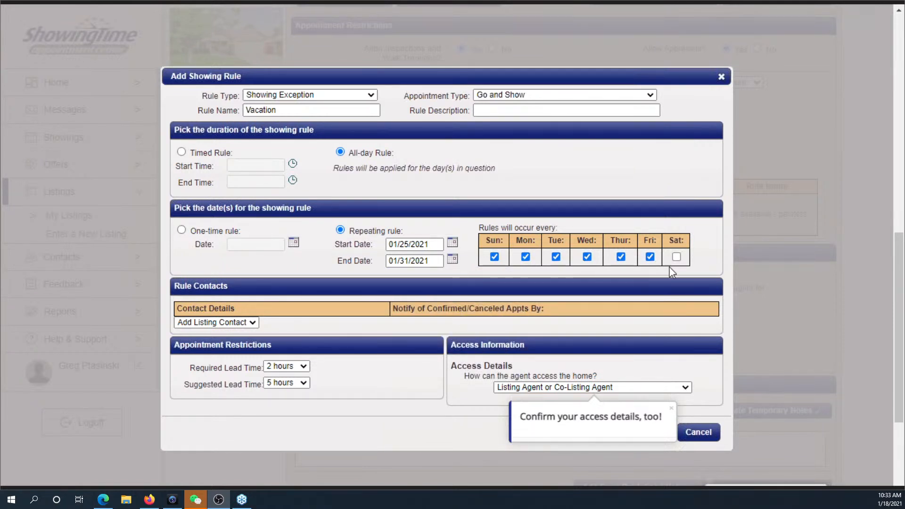
pyautogui.click(676, 257)
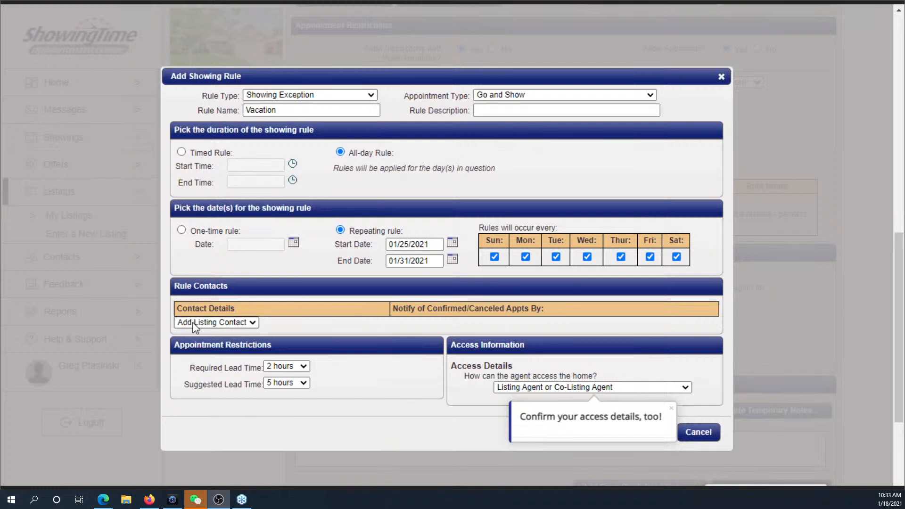
# - Add the listing agent as the rule's contact and set required and suggested lead times to 0 hours
pyautogui.click(196, 323)
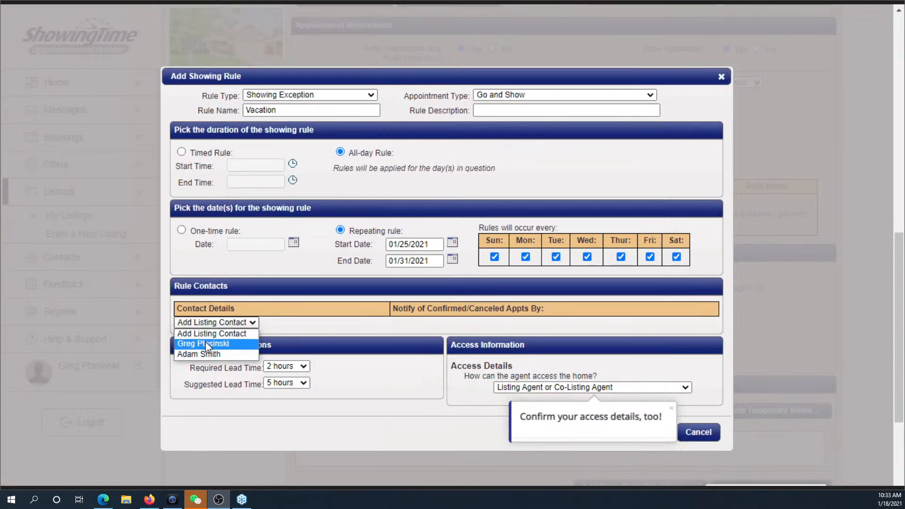
pyautogui.click(206, 343)
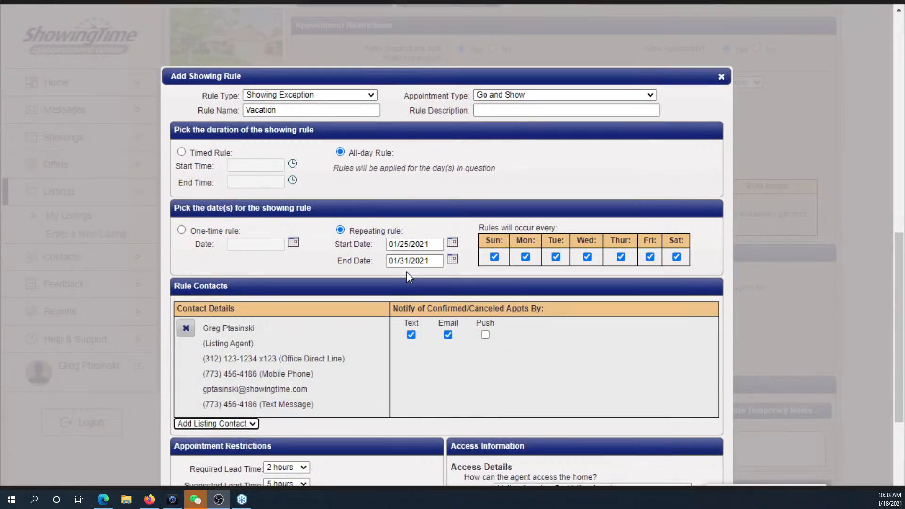
pyautogui.scroll(-3, 405, 278)
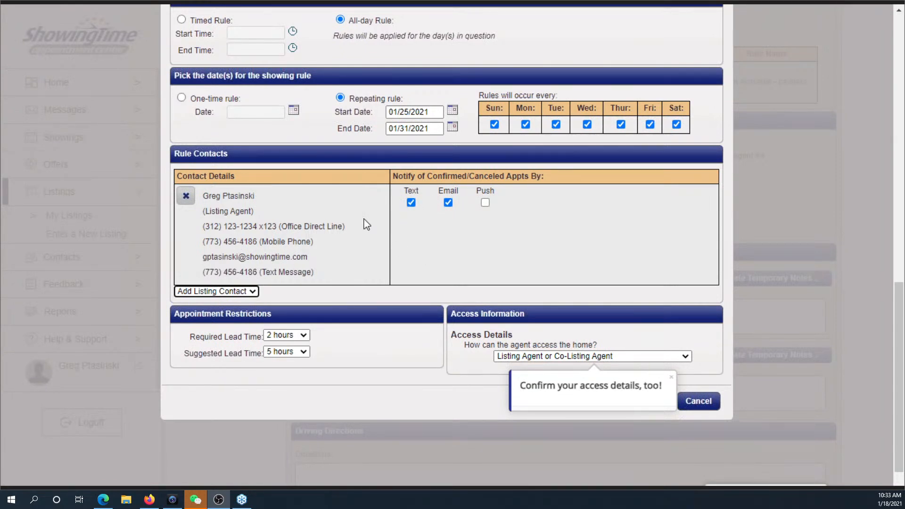
pyautogui.click(291, 335)
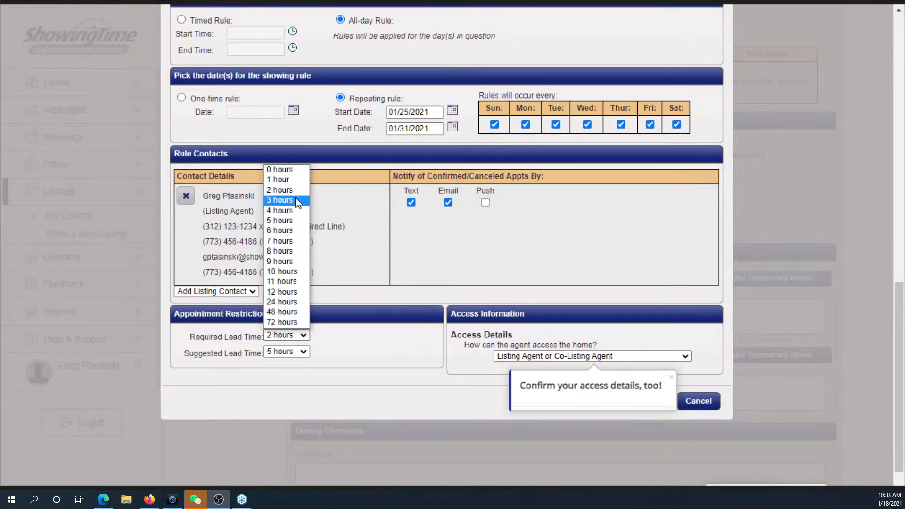
pyautogui.click(295, 173)
pyautogui.click(301, 352)
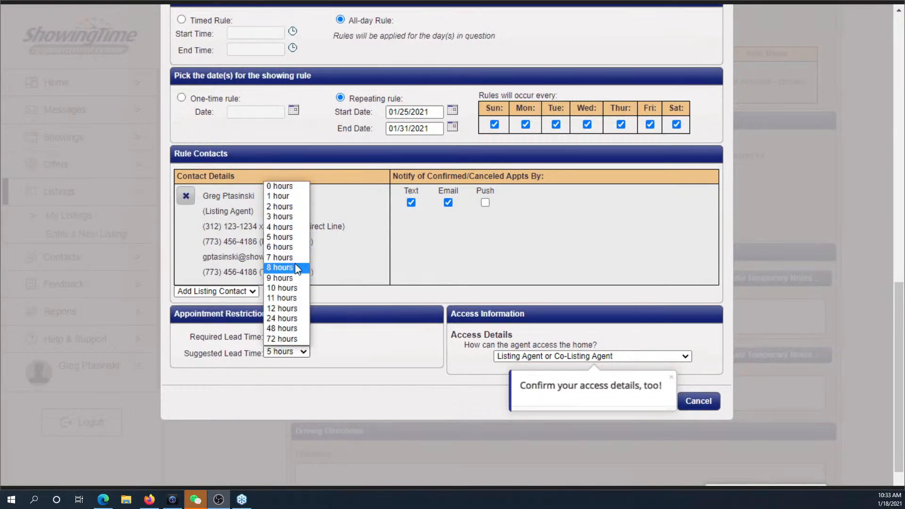
pyautogui.click(298, 188)
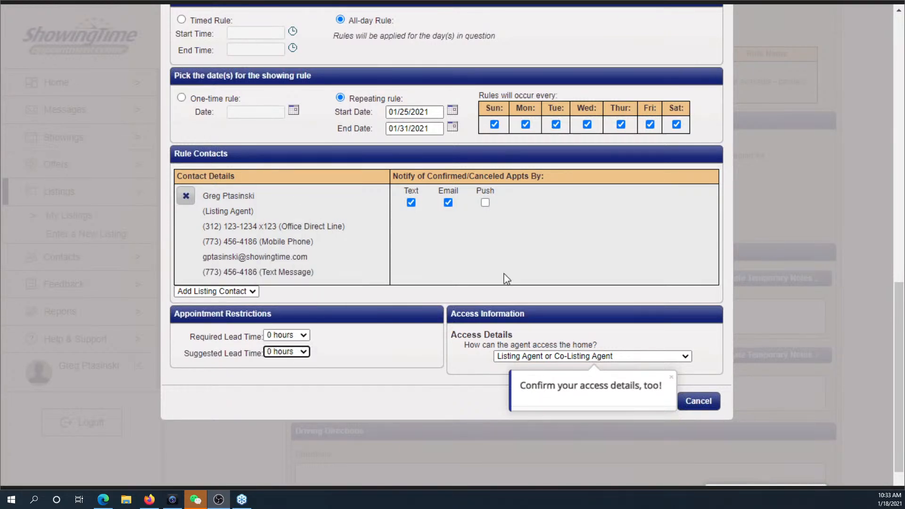
# - Choose combination access, enter the lockbox combination with location 'front door', and save the Vacation rule
pyautogui.click(671, 356)
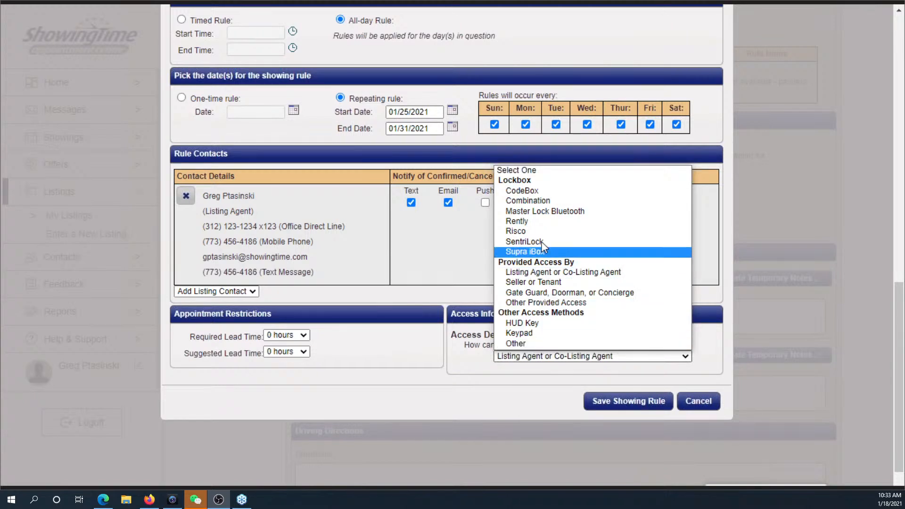
pyautogui.click(536, 208)
pyautogui.click(596, 376)
pyautogui.write('1234')
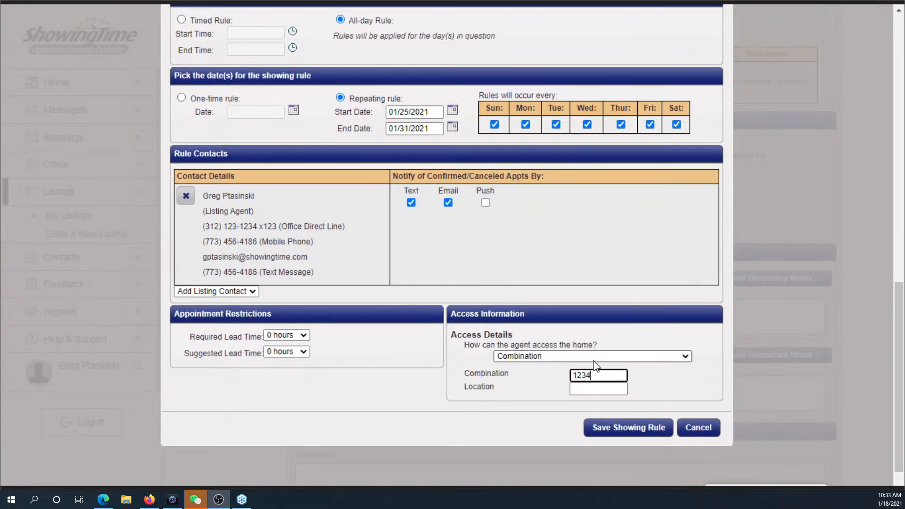
pyautogui.click(600, 389)
pyautogui.write('front ')
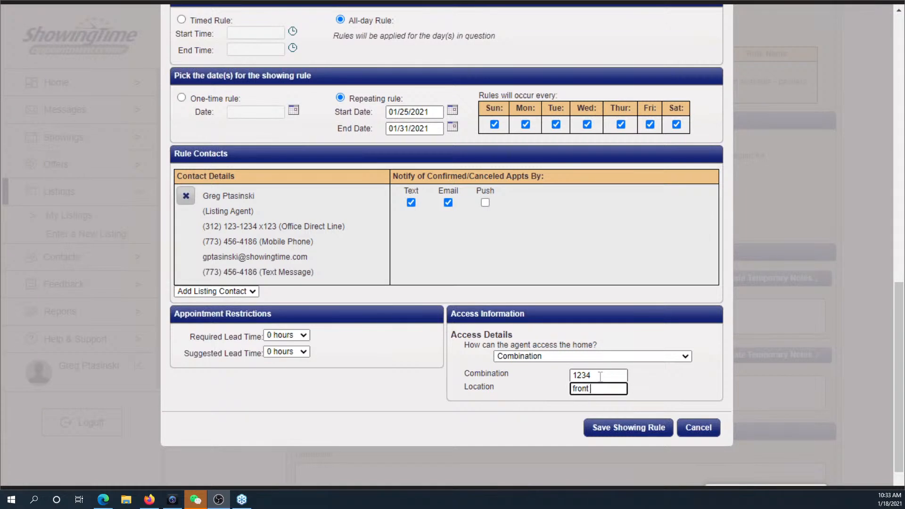
pyautogui.write('door')
pyautogui.click(618, 431)
# - Scroll the listing page past the rule table down to the Additional Instructions notes fields
pyautogui.scroll(3, 571, 389)
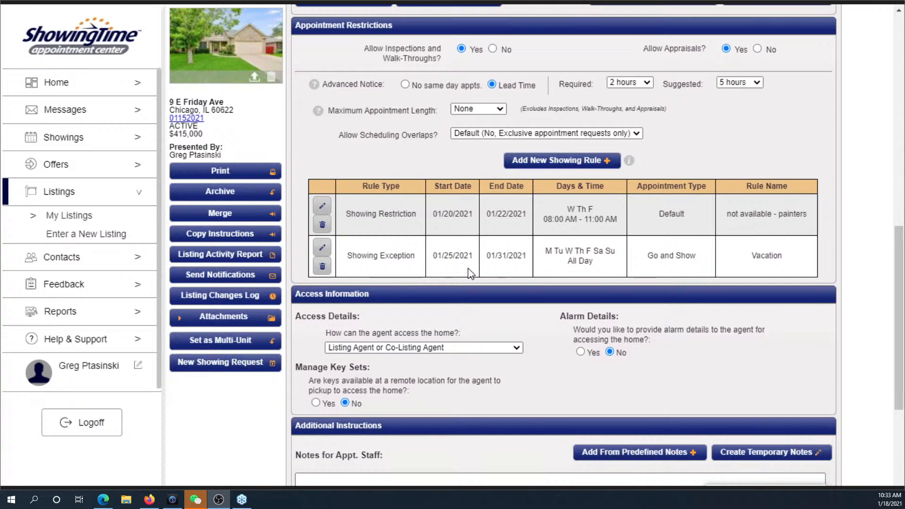
pyautogui.scroll(-5, 469, 271)
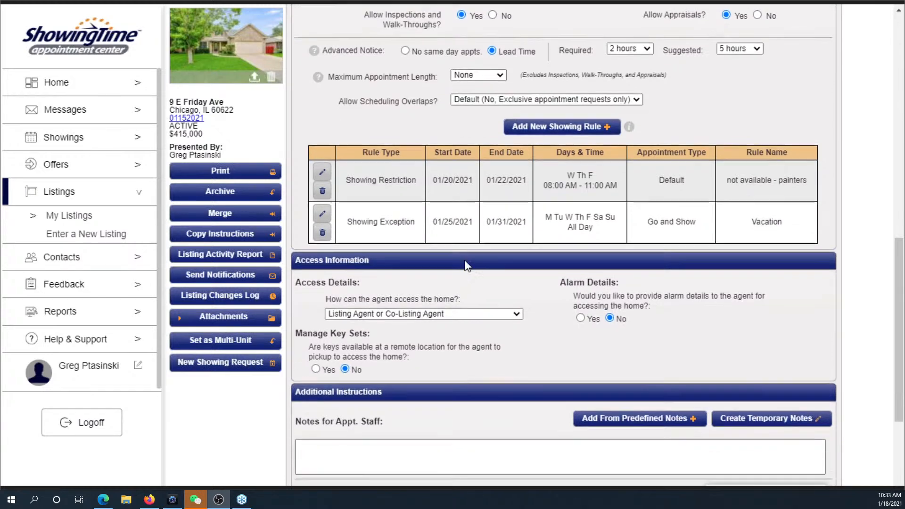
pyautogui.scroll(-1, 469, 255)
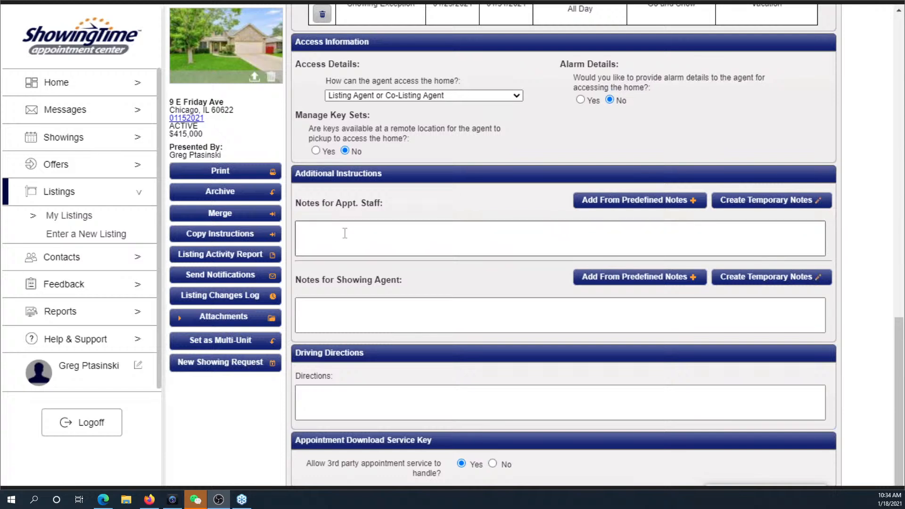
# - Write 'Leave a card.' as the note for showing agents and bring up the predefined notes list
pyautogui.click(342, 316)
pyautogui.write('Clea')
pyautogui.press('BackSpace')
pyautogui.press('BackSpace')
pyautogui.press('BackSpace')
pyautogui.press('BackSpace')
pyautogui.write('lea')
pyautogui.press('BackSpace')
pyautogui.press('BackSpace')
pyautogui.press('BackSpace')
pyautogui.write('Leave')
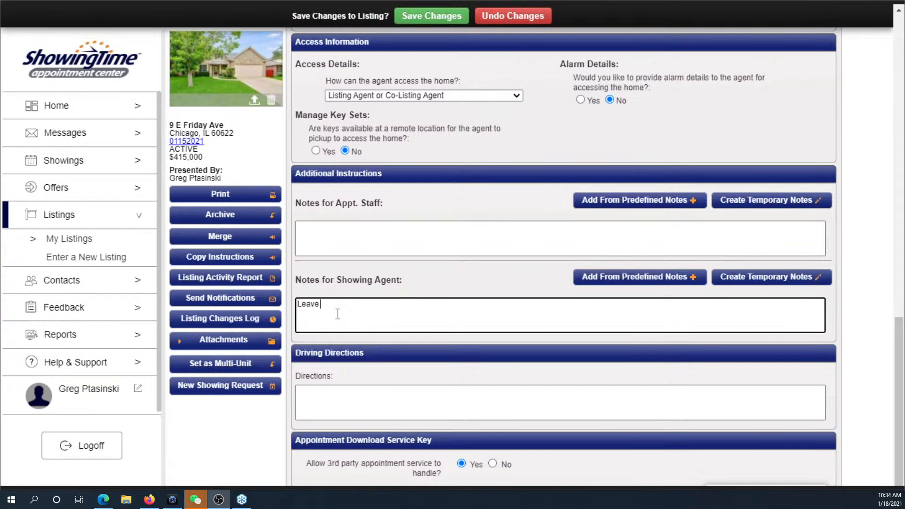
pyautogui.write(' a card.')
pyautogui.click(601, 282)
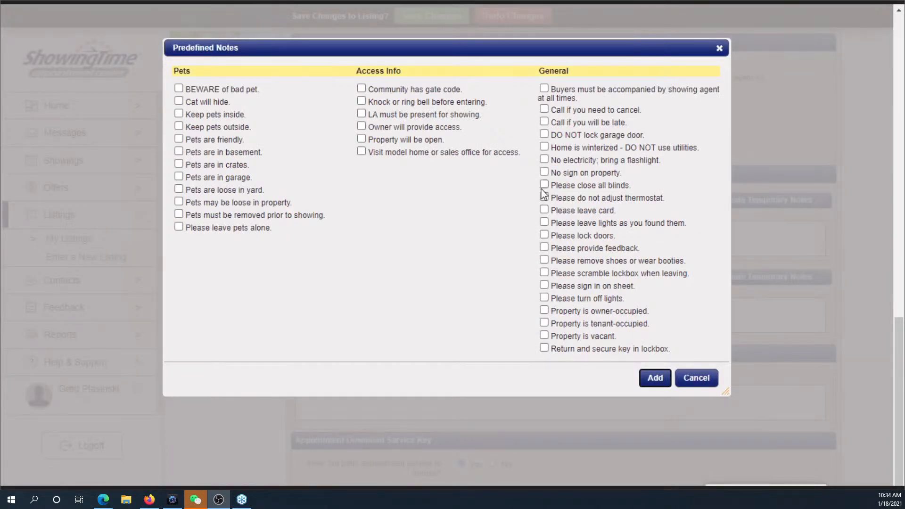
# - Add the predefined notes 'No sign on property' and 'Please do not adjust thermostat' to the agent notes
pyautogui.click(544, 172)
pyautogui.click(544, 197)
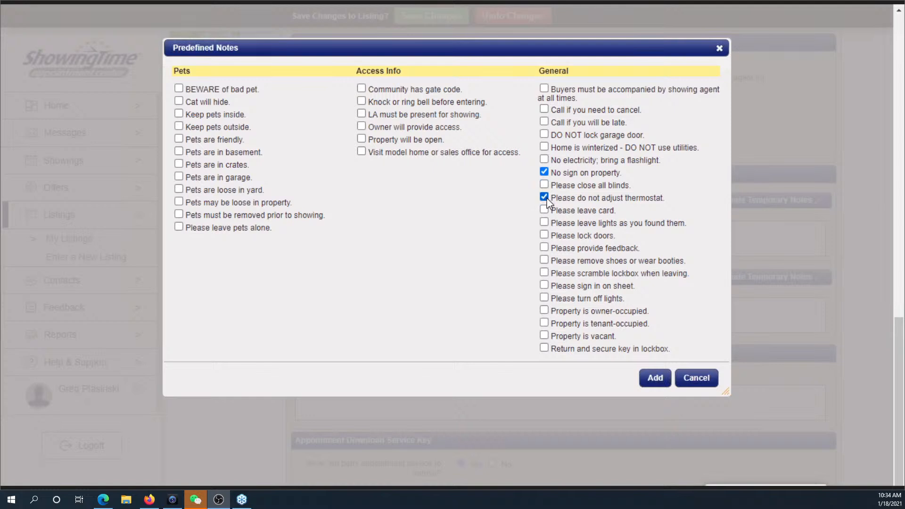
pyautogui.click(653, 377)
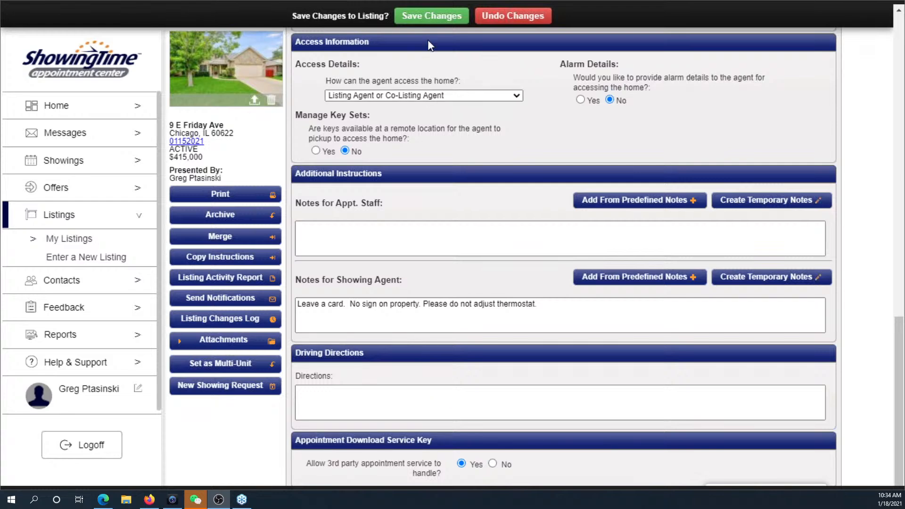
# - Save the listing changes and return to the top of the page
pyautogui.click(429, 18)
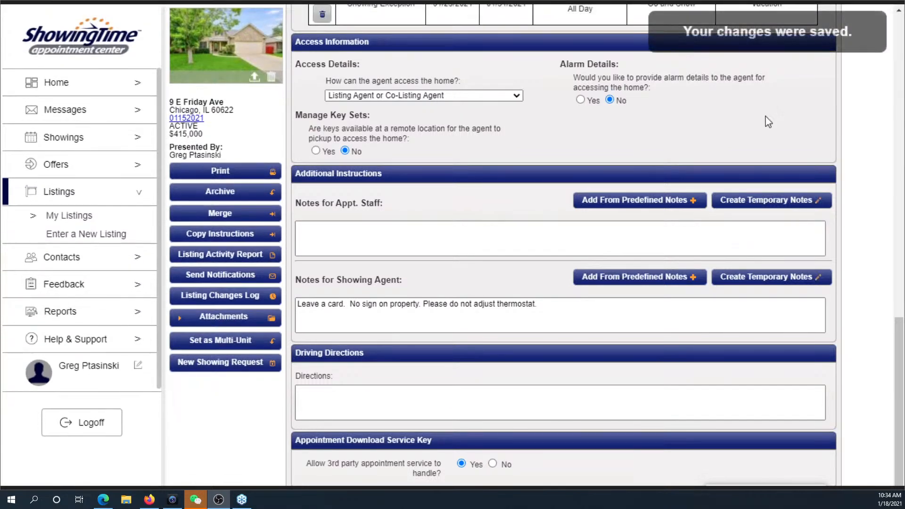
pyautogui.moveTo(901, 343); pyautogui.dragTo(900, 22)
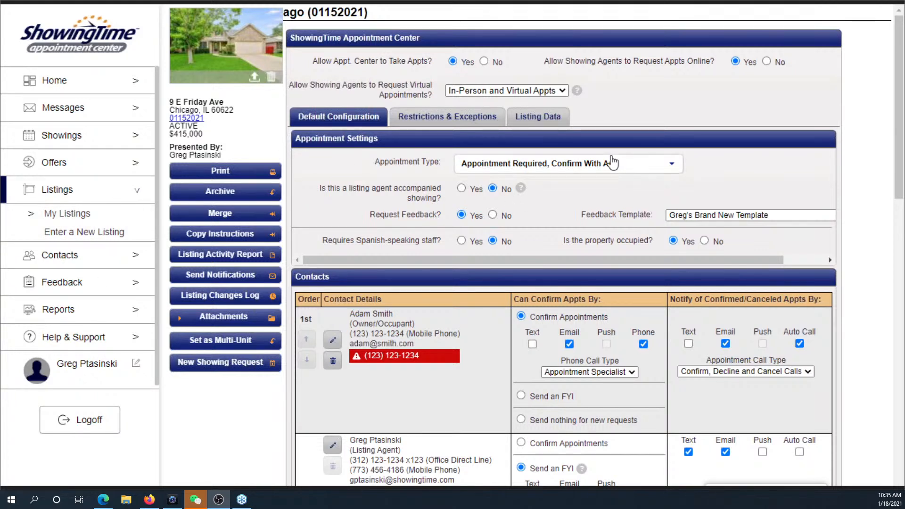
pyautogui.click(635, 110)
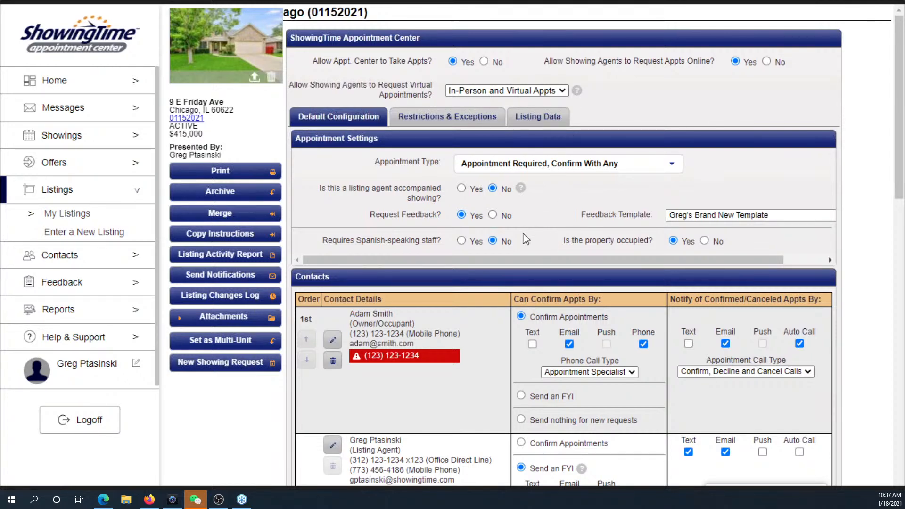
pyautogui.scroll(-1, 542, 268)
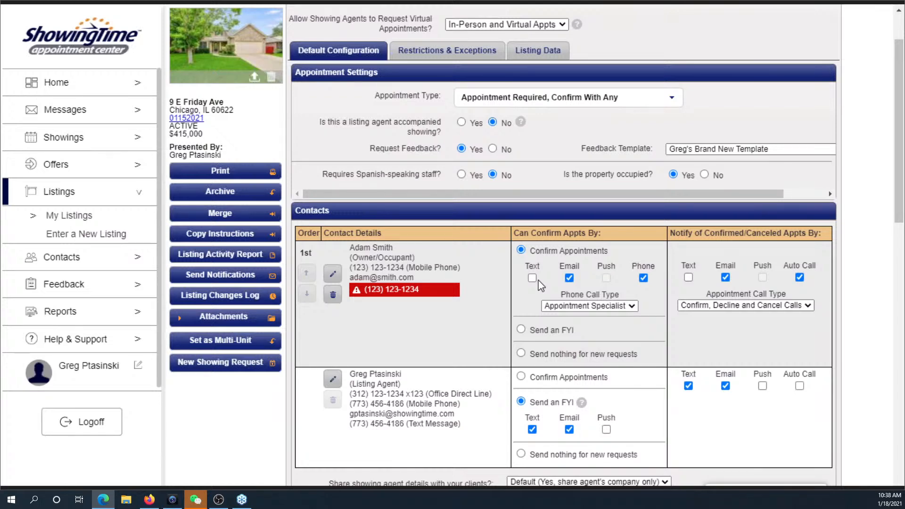
pyautogui.scroll(2, 601, 232)
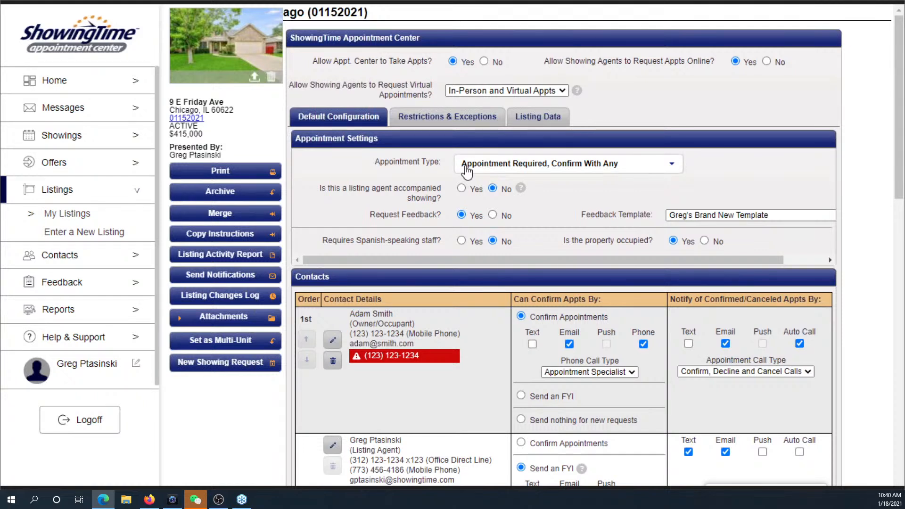
# - Go to the Offers section's My Listings page from the sidebar
pyautogui.click(74, 167)
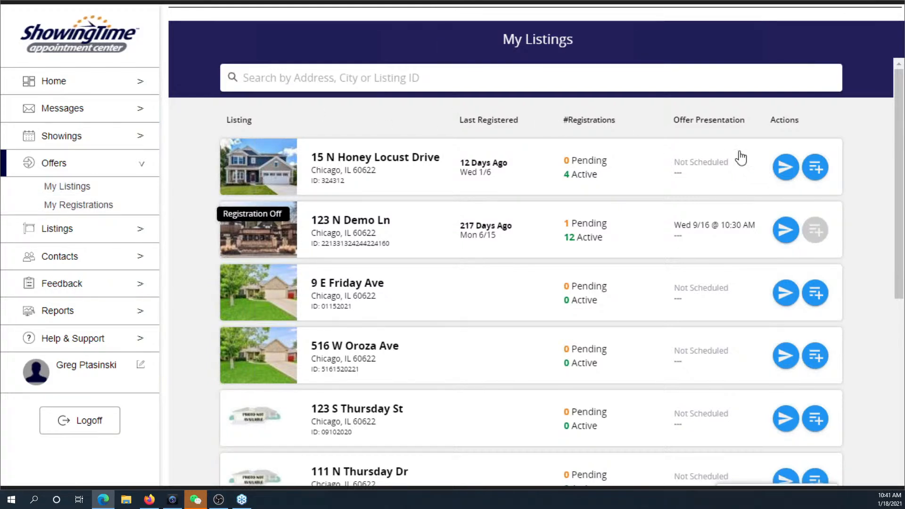
pyautogui.click(785, 174)
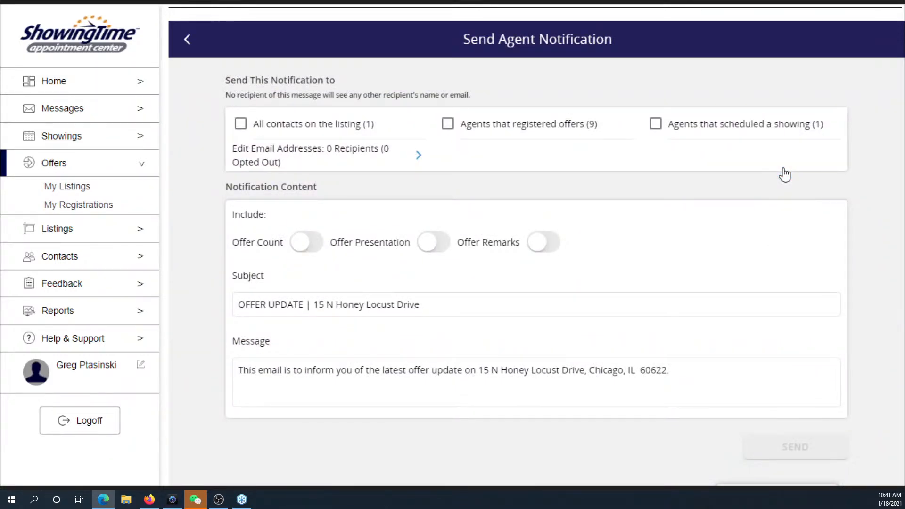
pyautogui.click(448, 125)
pyautogui.click(448, 124)
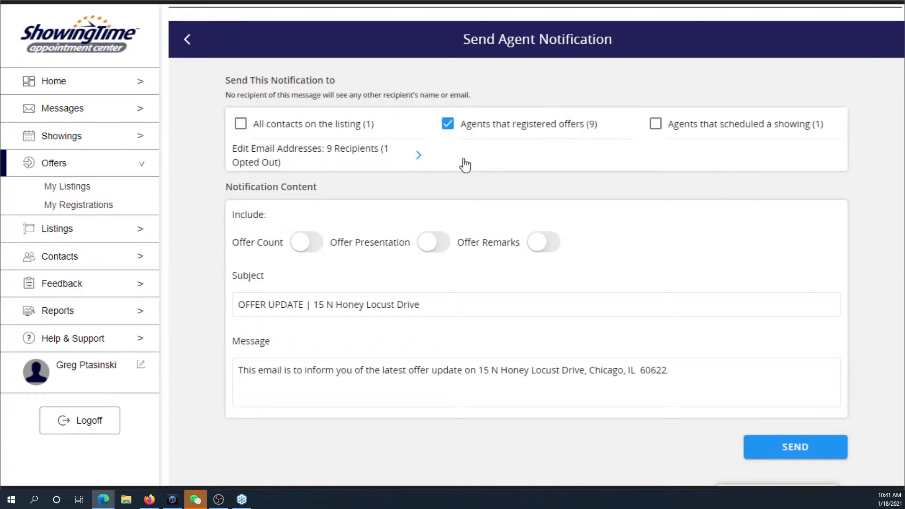
pyautogui.click(655, 125)
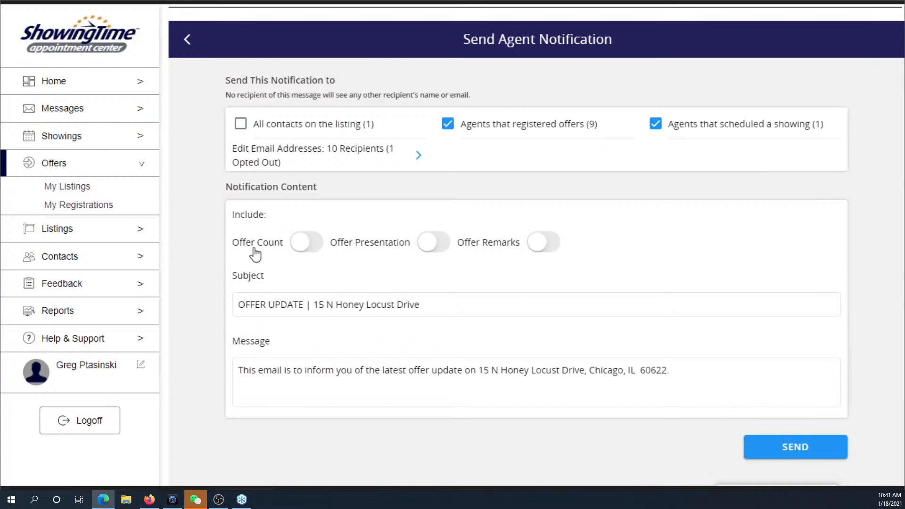
pyautogui.click(448, 306)
# - Add a new line 'The offer presentation date has changed.' to the notification message
pyautogui.click(689, 369)
pyautogui.press('Return')
pyautogui.write('The offer presenta')
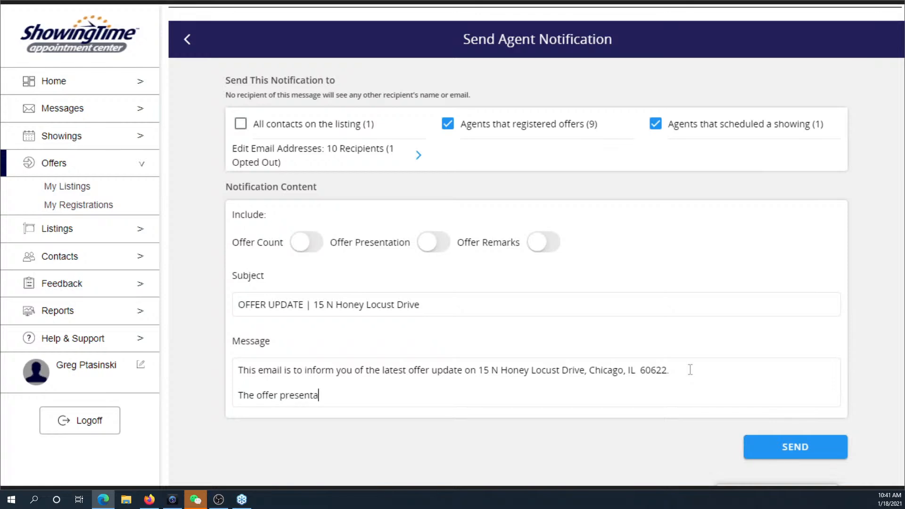
pyautogui.write('tion date has changed.')
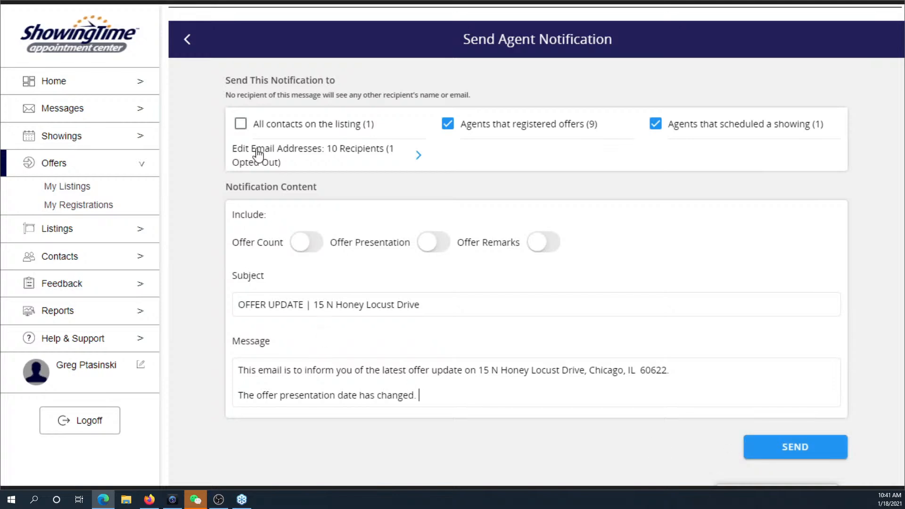
# - Return to My Listings and switch over to the PowerPoint slide show
pyautogui.click(188, 39)
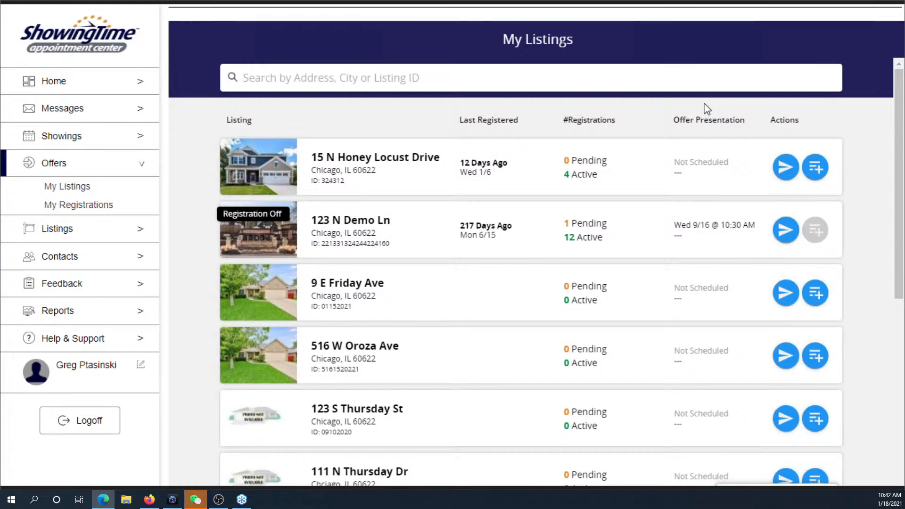
pyautogui.hotkey('alt', 'Tab')
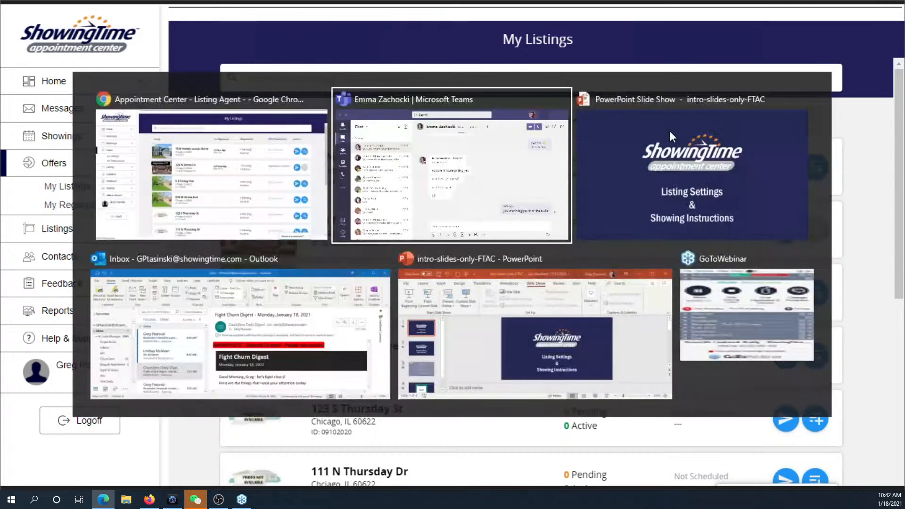
pyautogui.hotkey('alt', 'Tab')
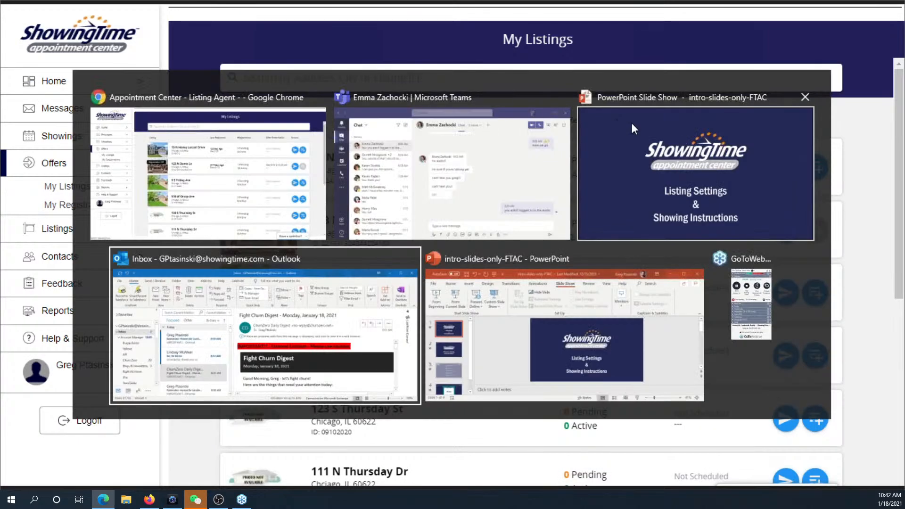
pyautogui.click(681, 135)
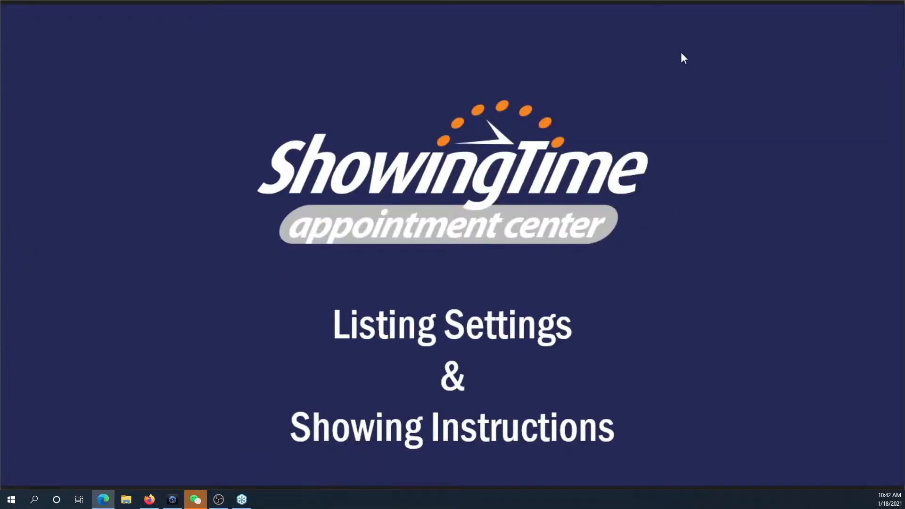